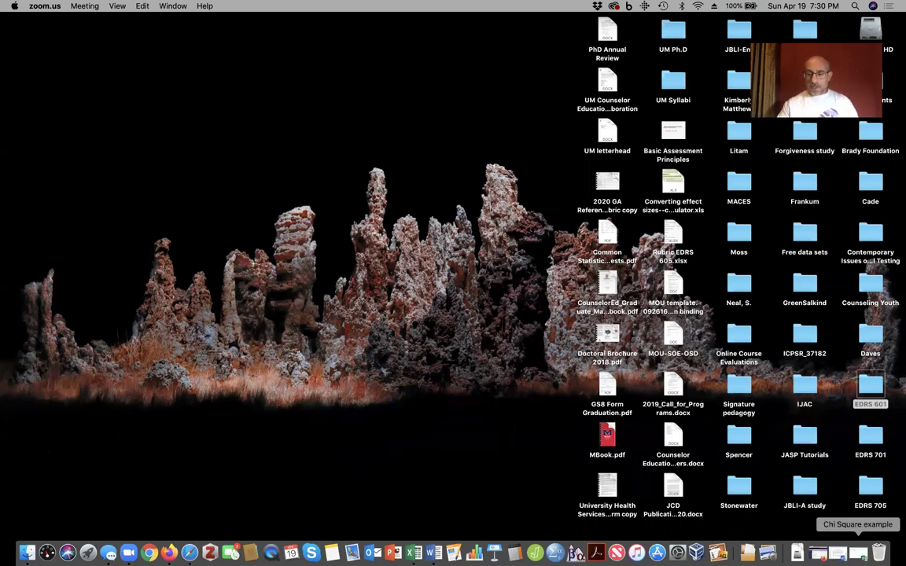
- Restore the Chi Square example workbook in Excel and reposition its window
{"action": "left_click", "coordinate": [857, 552]}
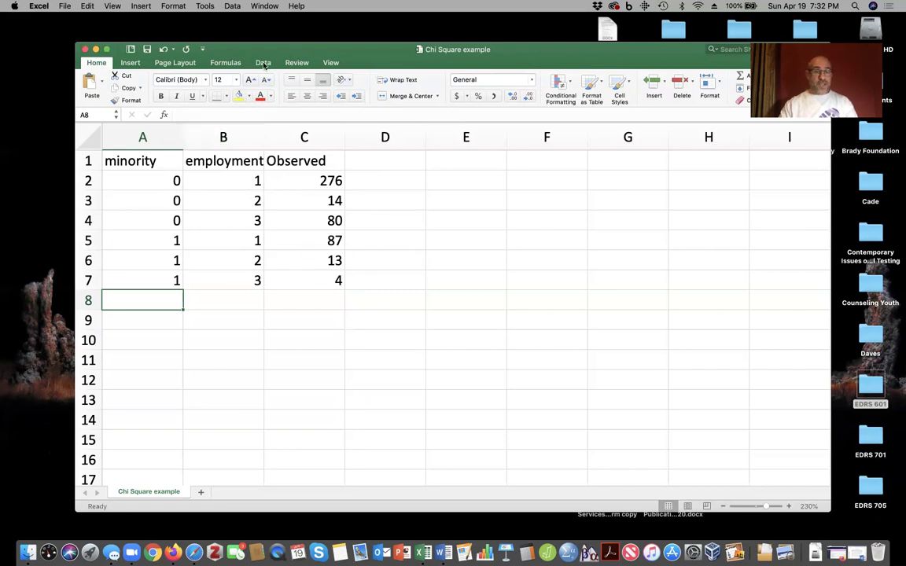
{"action": "left_click_drag", "start_coordinate": [267, 54], "coordinate": [227, 66]}
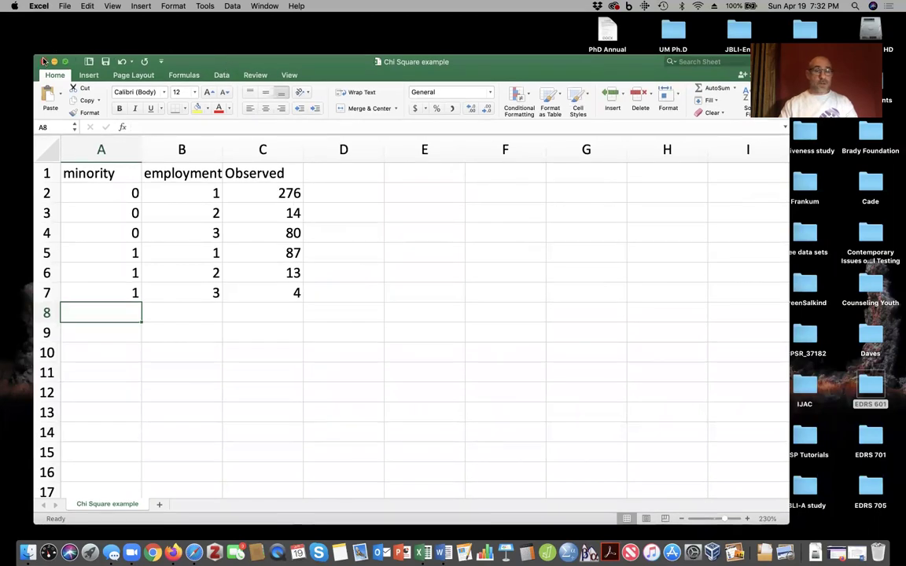
- Close Excel and open Chi Square example.csv in JASP from the Recent Files list
{"action": "left_click", "coordinate": [44, 60]}
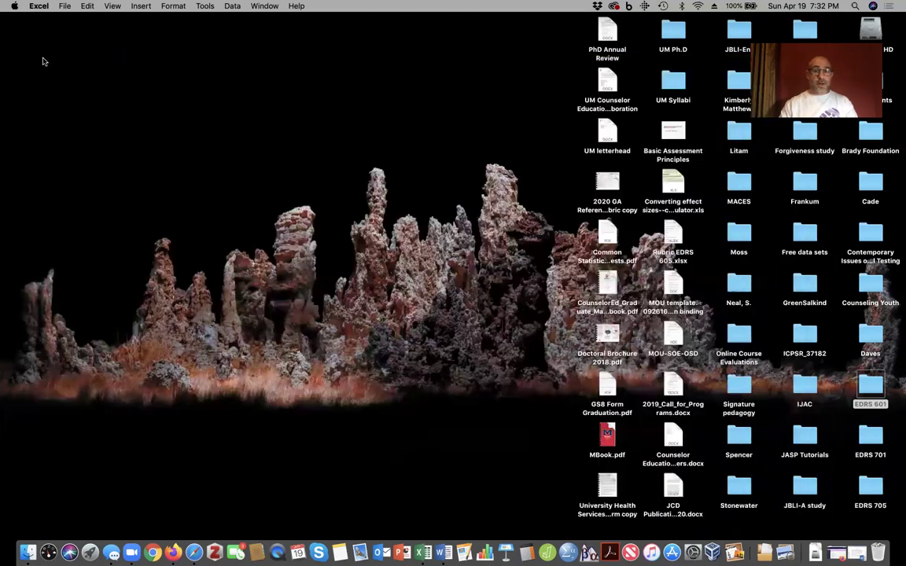
{"action": "left_click", "coordinate": [546, 552]}
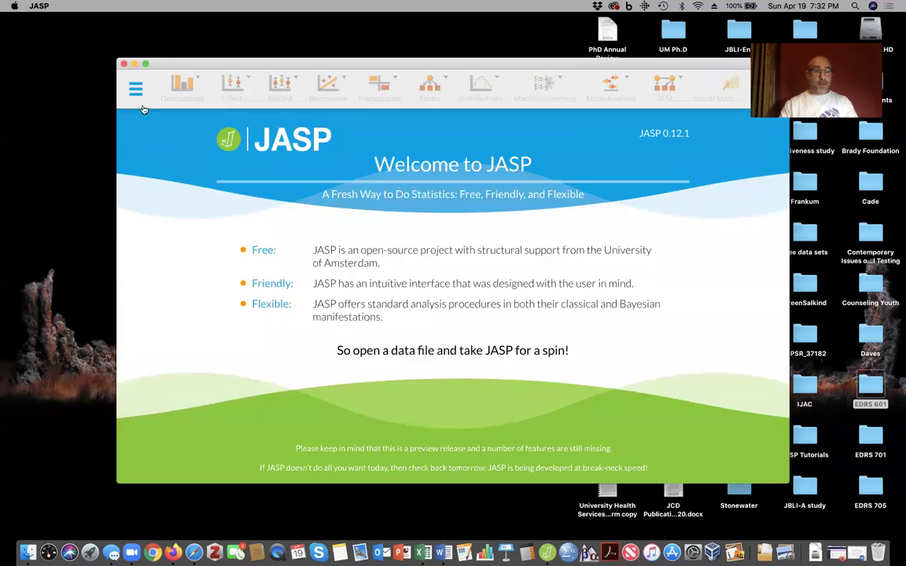
{"action": "left_click", "coordinate": [135, 90]}
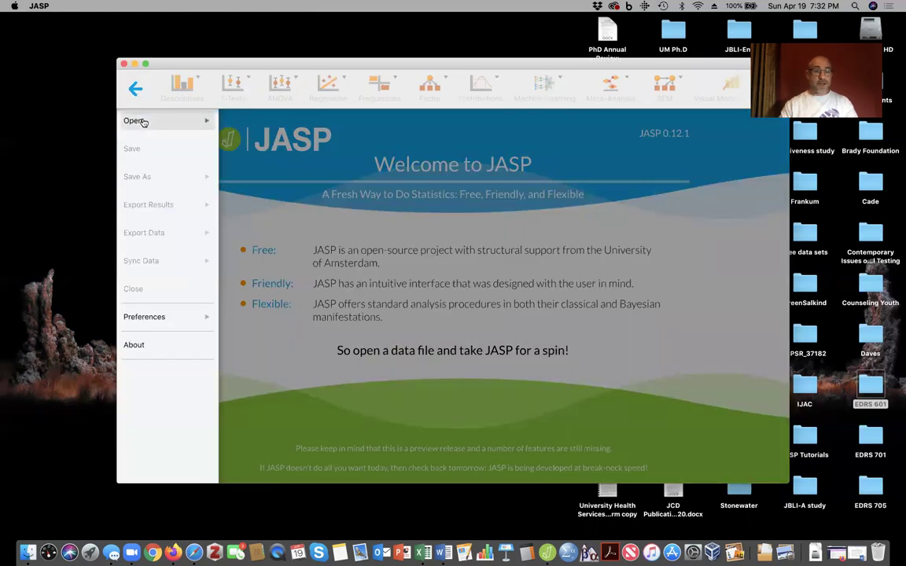
{"action": "left_click", "coordinate": [143, 123]}
{"action": "left_click", "coordinate": [252, 131]}
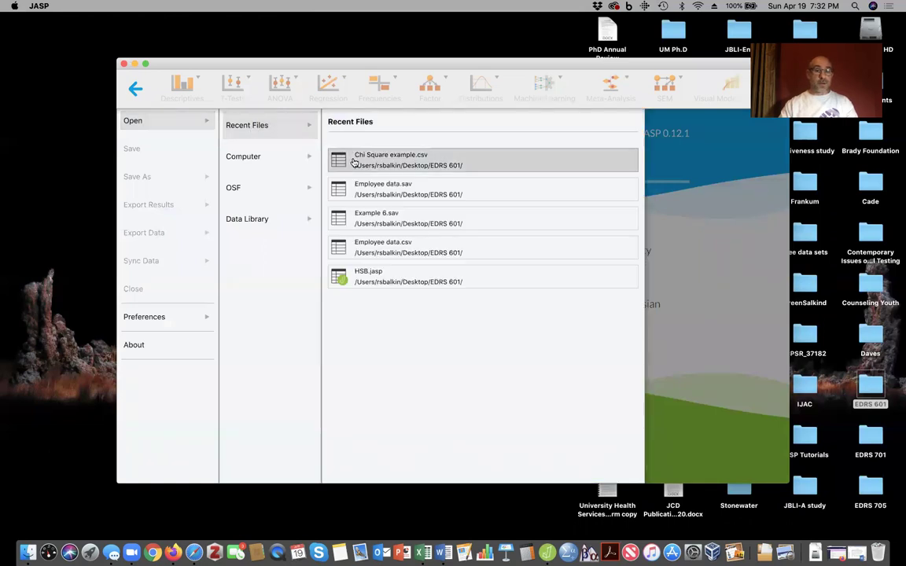
{"action": "left_click", "coordinate": [295, 153]}
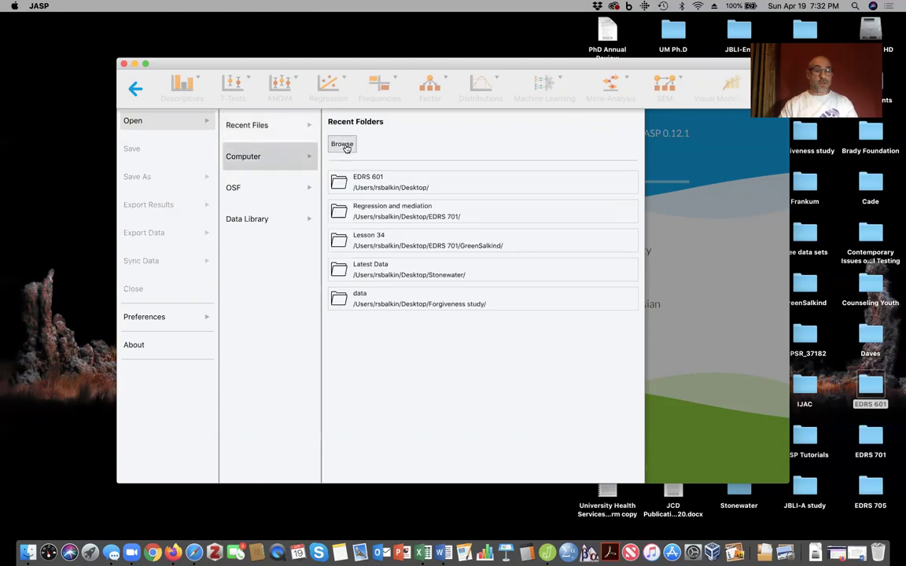
{"action": "left_click", "coordinate": [298, 124]}
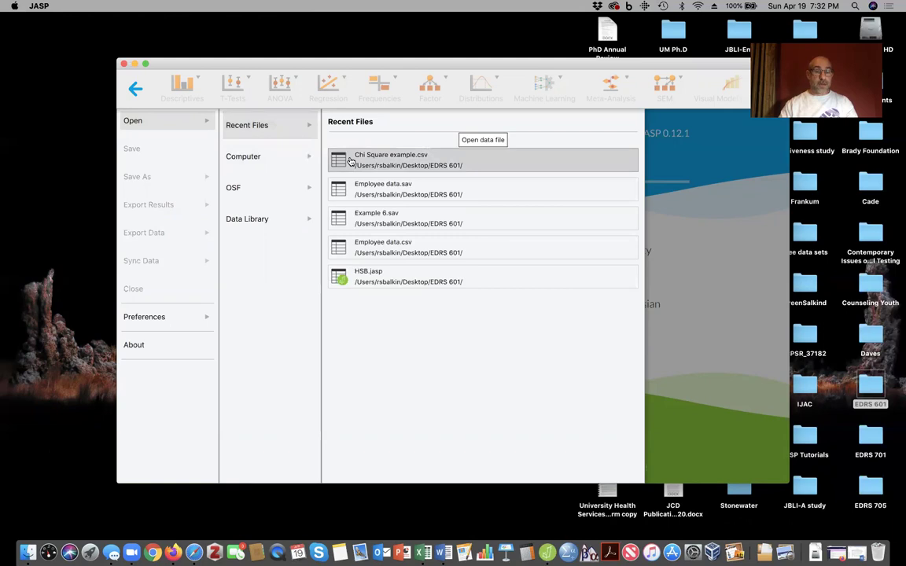
{"action": "left_click", "coordinate": [351, 161]}
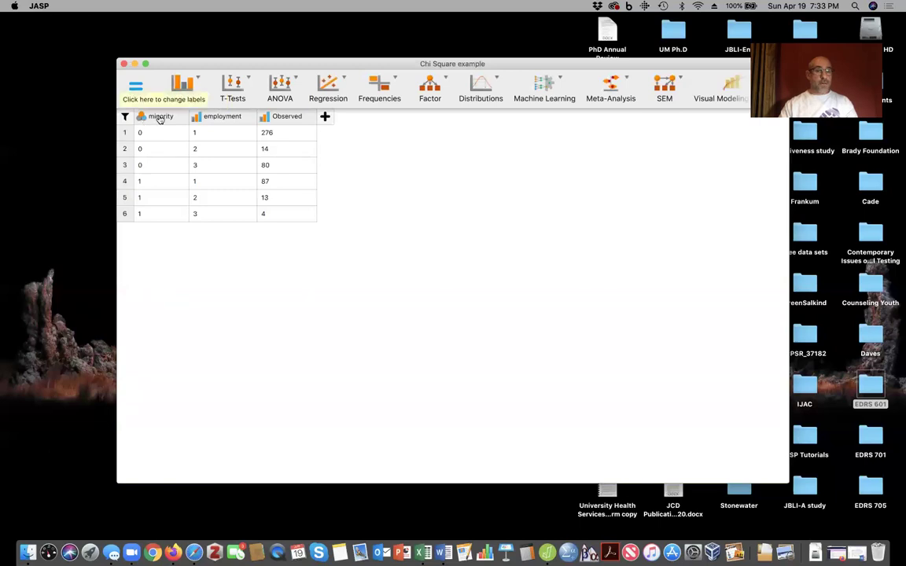
- Label minority value 0 as 'non-minority'
{"action": "left_click", "coordinate": [160, 118]}
{"action": "double_click", "coordinate": [220, 150]}
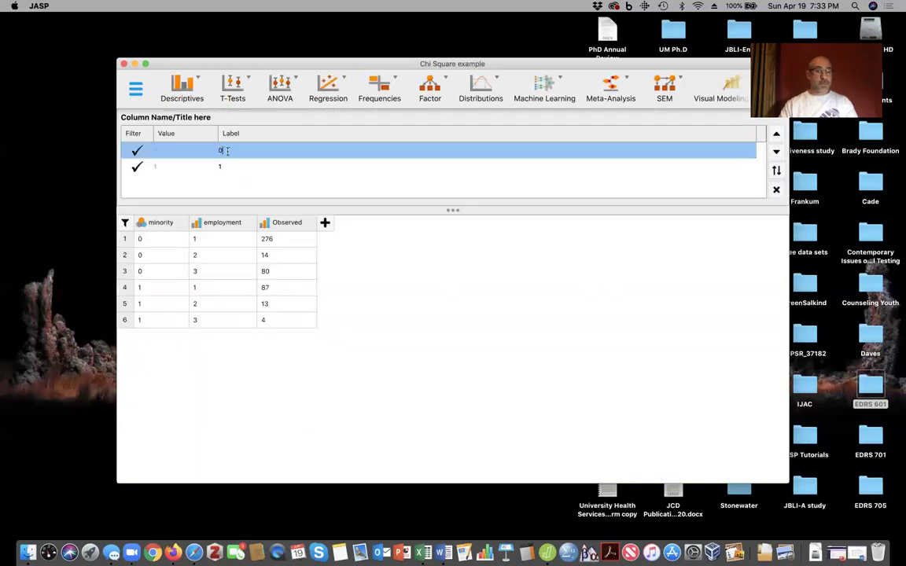
{"action": "key", "text": "BackSpace"}
{"action": "type", "text": "non-m"}
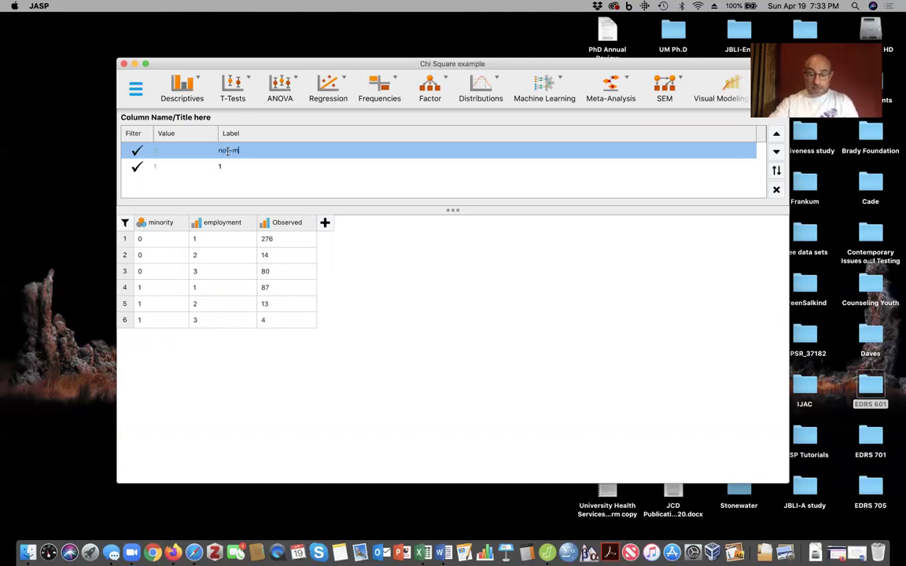
{"action": "type", "text": "inority"}
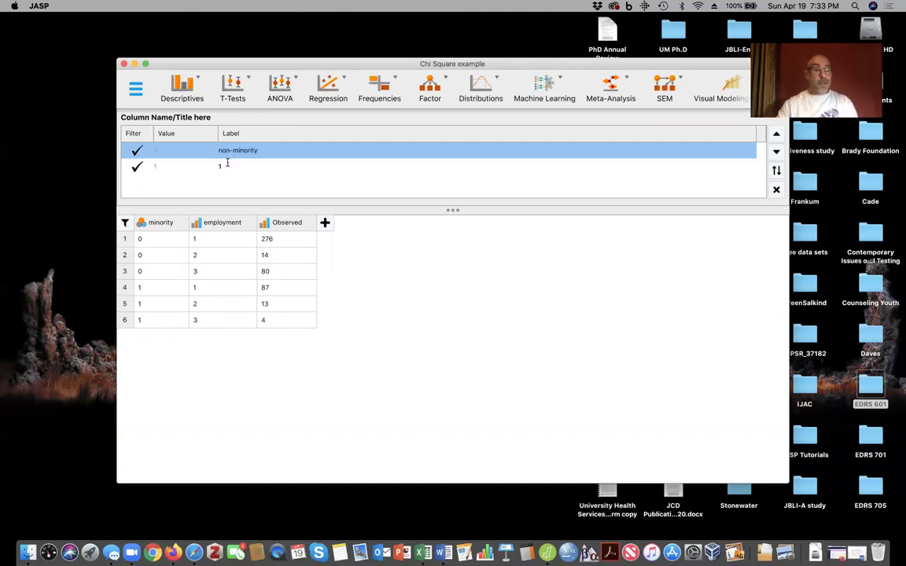
{"action": "left_click", "coordinate": [227, 162]}
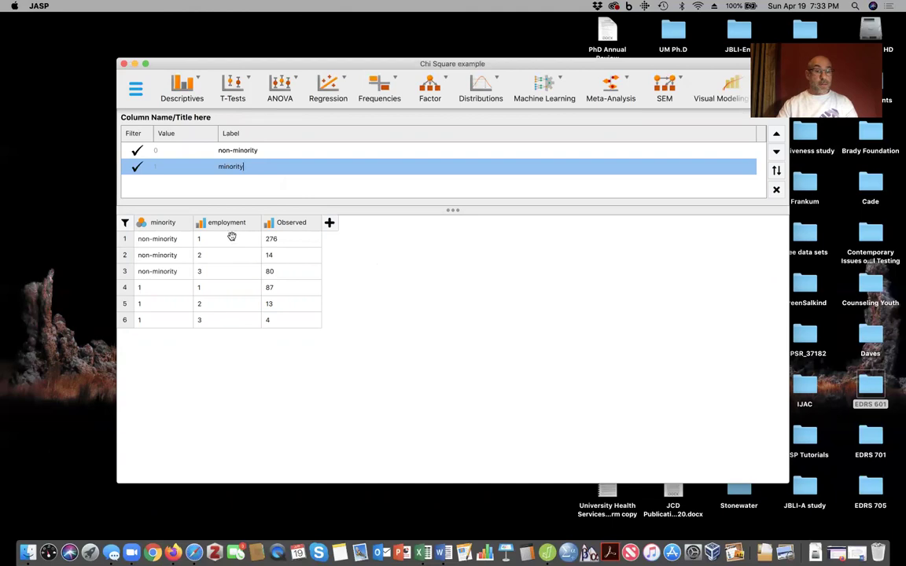
- Label employment values 1–3 as clerical, custodiial and manager
{"action": "left_click", "coordinate": [232, 225]}
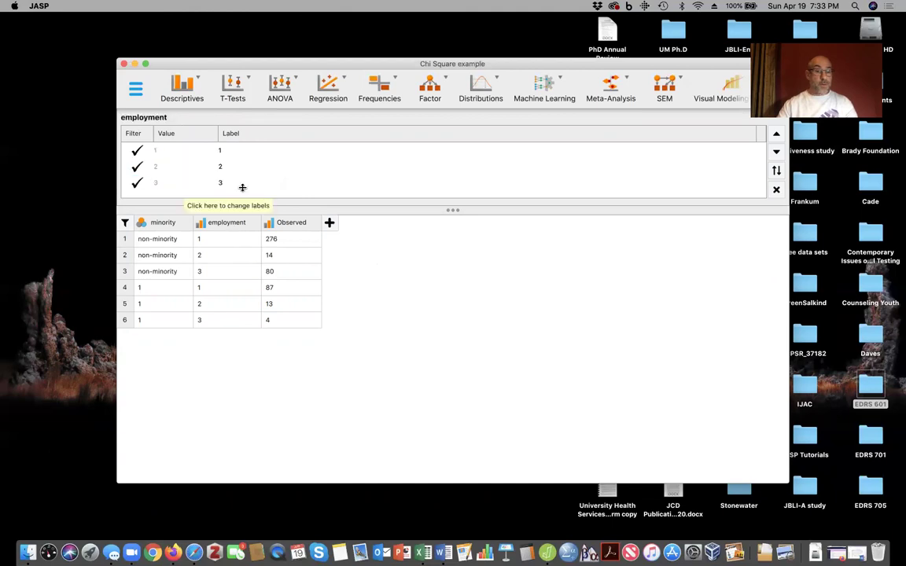
{"action": "left_click", "coordinate": [225, 151]}
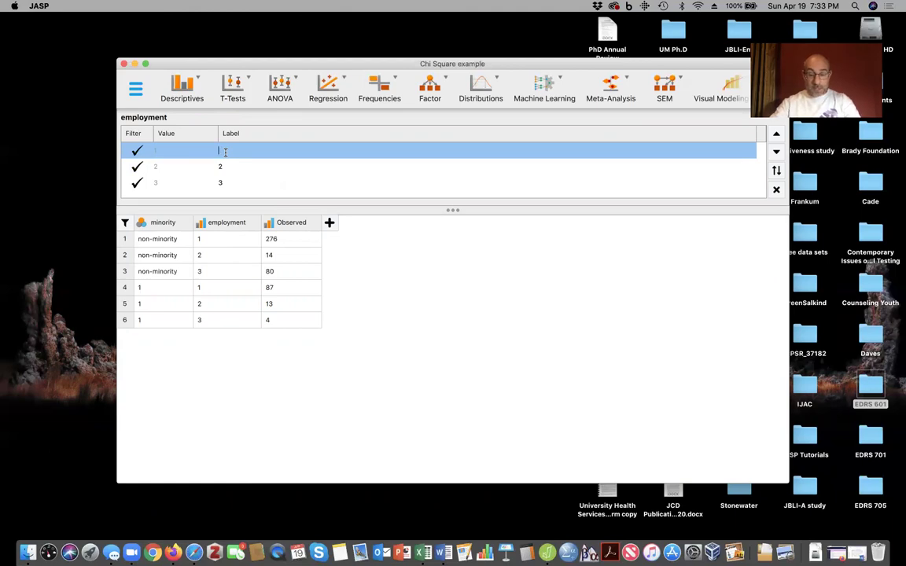
{"action": "type", "text": "clerical"}
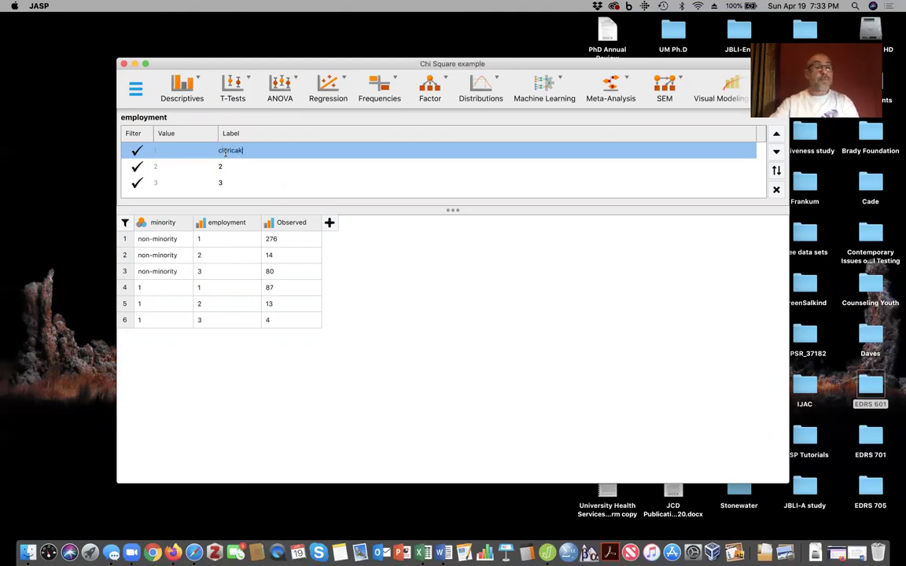
{"action": "key", "text": "BackSpace"}
{"action": "key", "text": "BackSpace"}
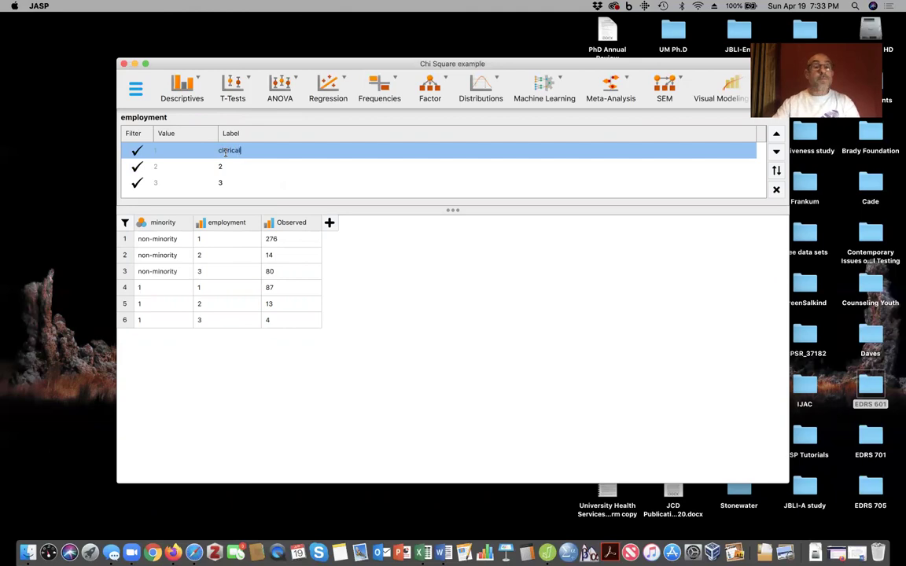
{"action": "left_click", "coordinate": [228, 167]}
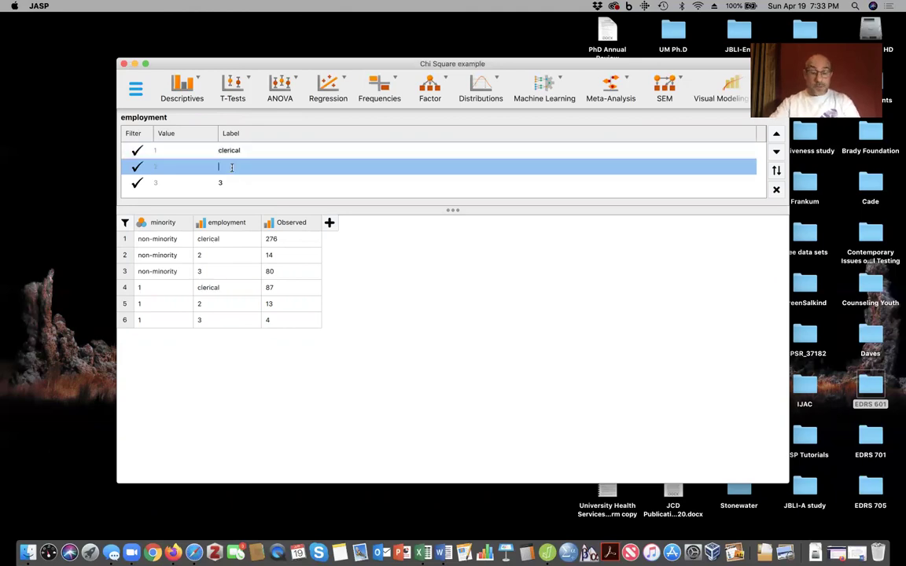
{"action": "type", "text": "custodial"}
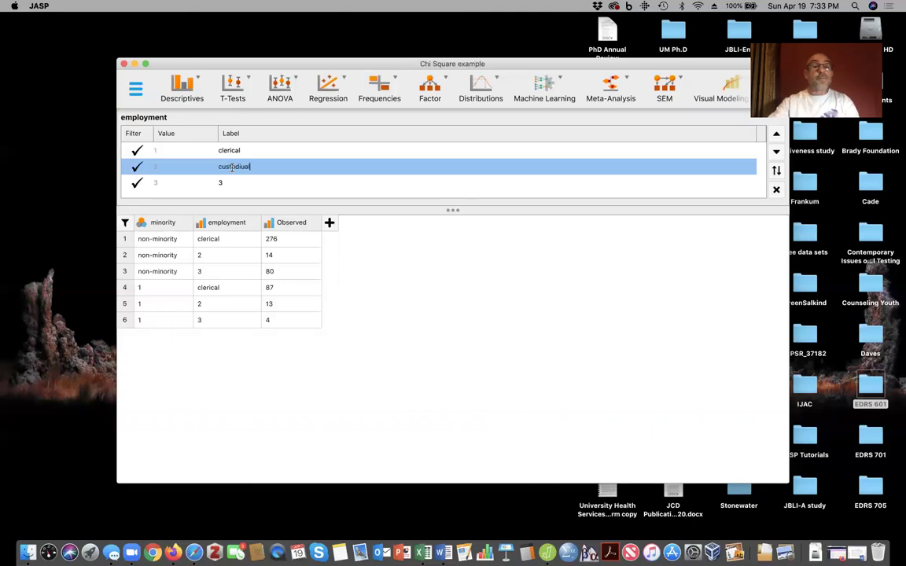
{"action": "key", "text": "BackSpace"}
{"action": "key", "text": "BackSpace"}
{"action": "key", "text": "BackSpace"}
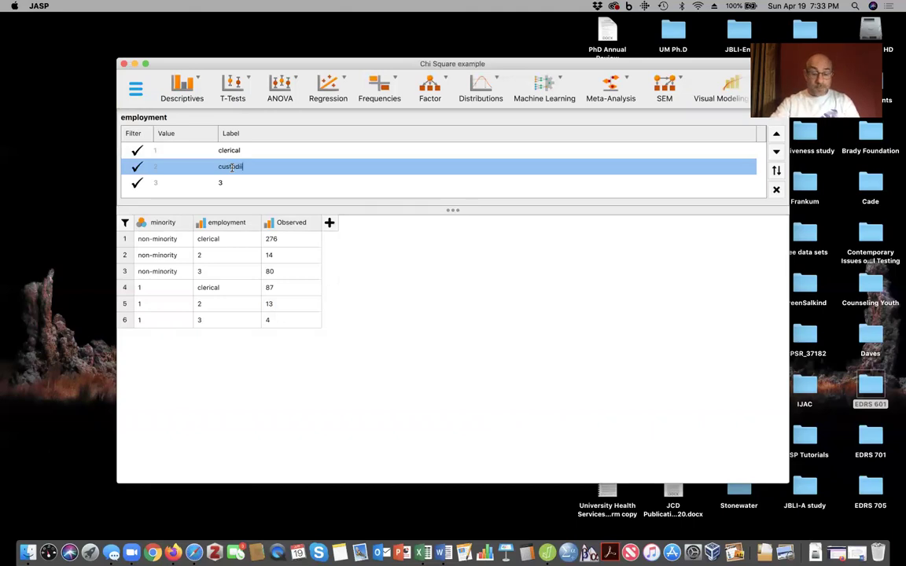
{"action": "left_click", "coordinate": [244, 188]}
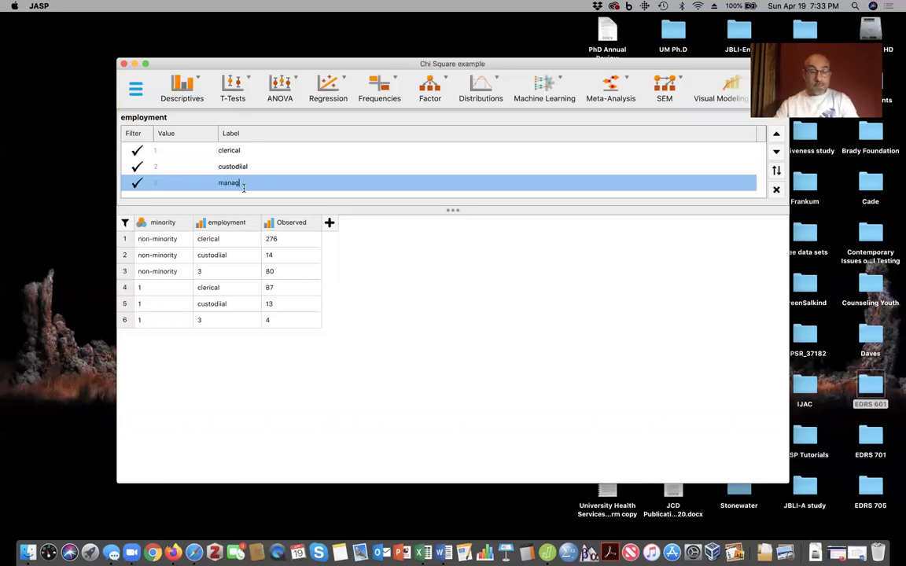
{"action": "left_click", "coordinate": [289, 165]}
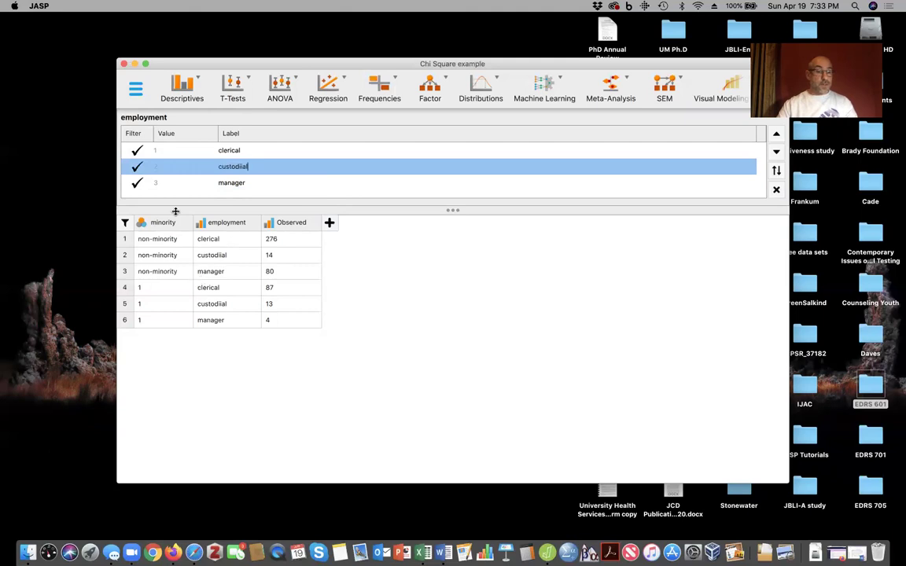
- Label minority value 1 as 'minority'
{"action": "left_click", "coordinate": [180, 224]}
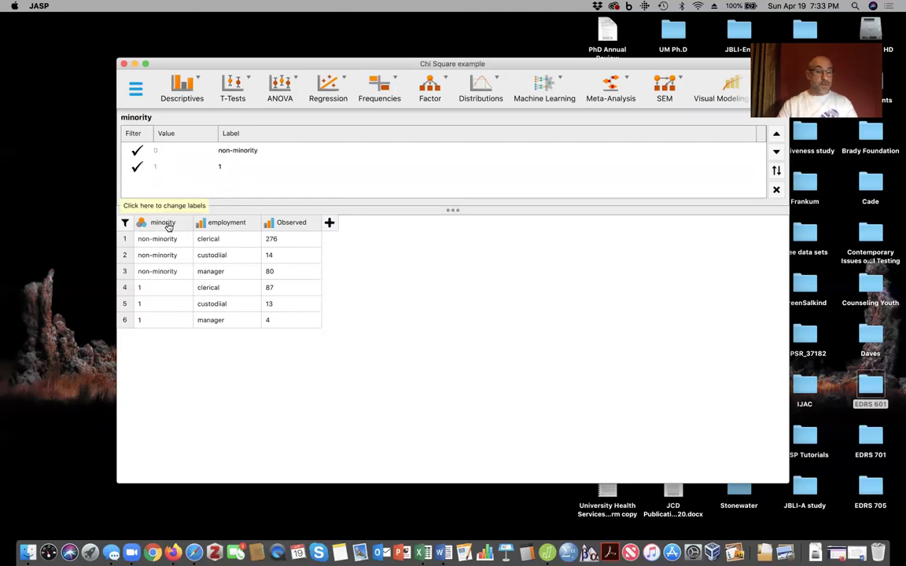
{"action": "left_click", "coordinate": [221, 167]}
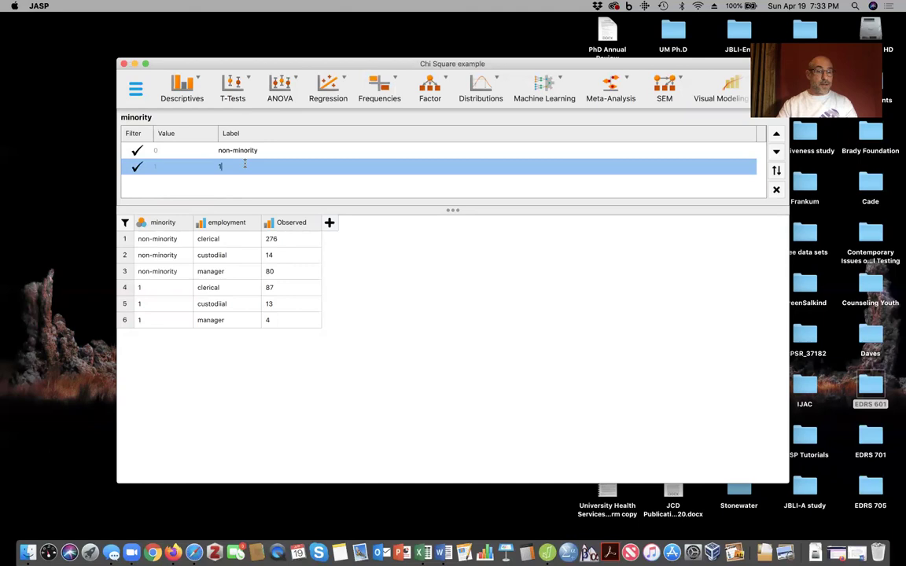
{"action": "type", "text": "minority"}
{"action": "key", "text": "Return"}
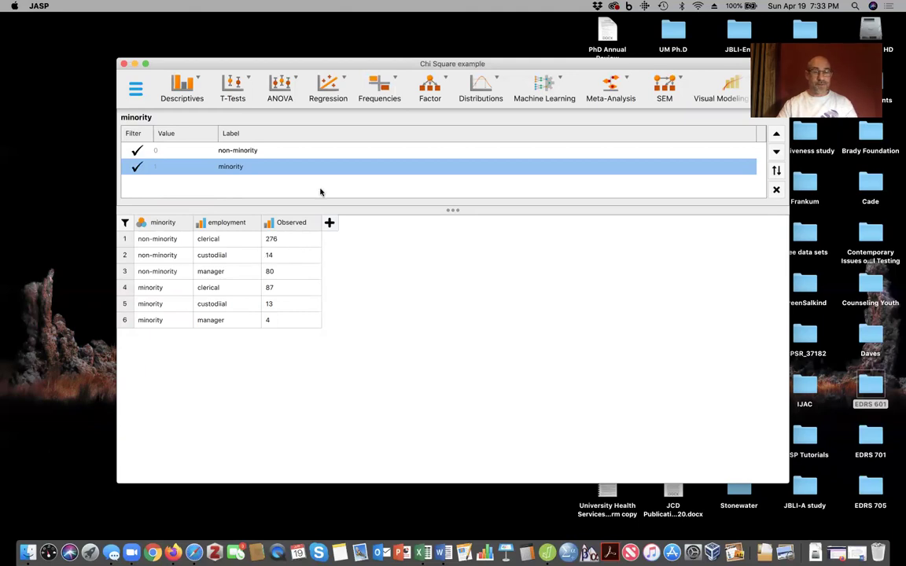
- Create a Contingency Tables analysis with minority as rows, employment as columns, Observed as counts
{"action": "left_click", "coordinate": [380, 87]}
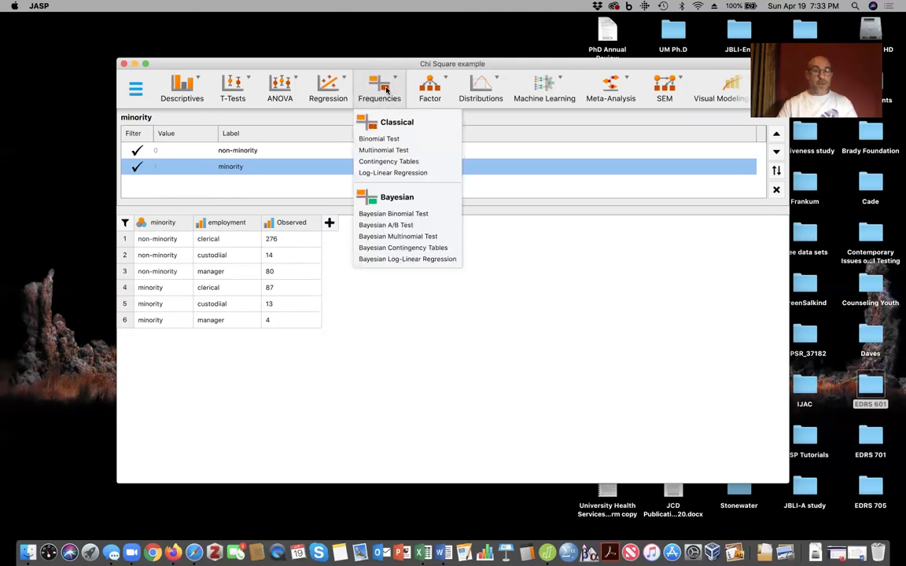
{"action": "left_click", "coordinate": [383, 162]}
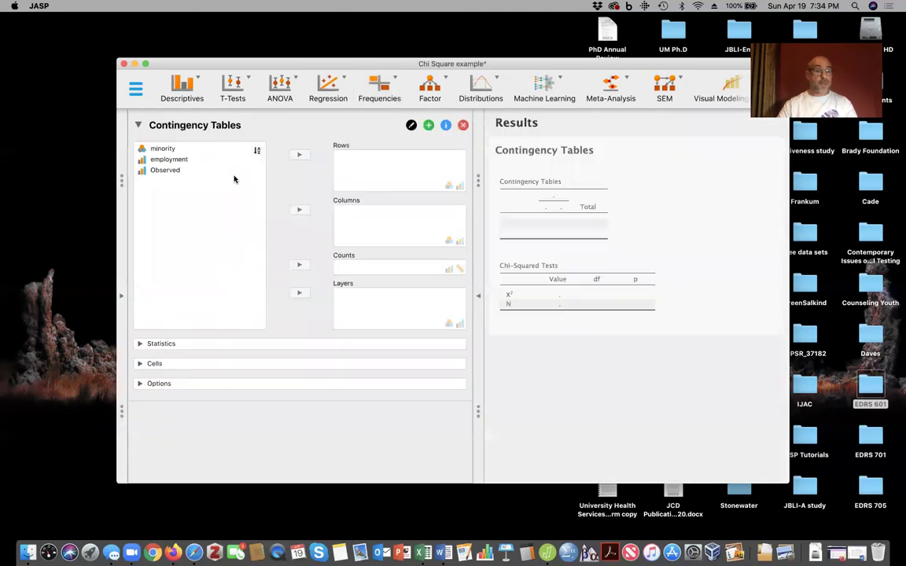
{"action": "left_click", "coordinate": [170, 173]}
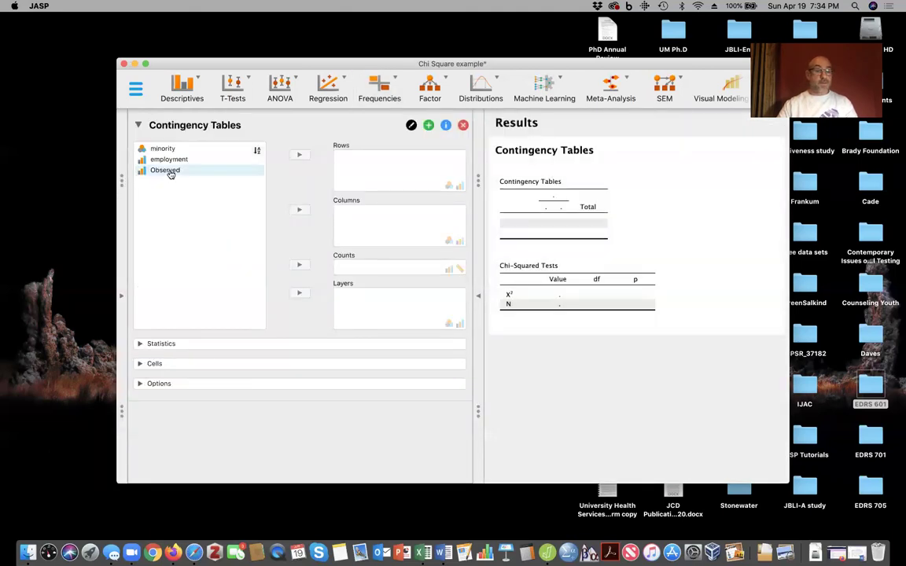
{"action": "left_click", "coordinate": [170, 172]}
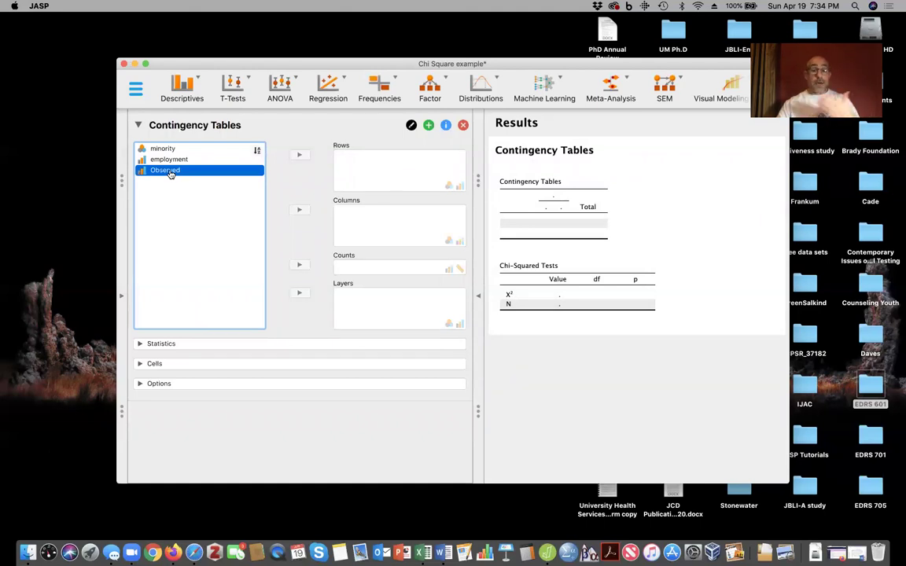
{"action": "left_click", "coordinate": [298, 265]}
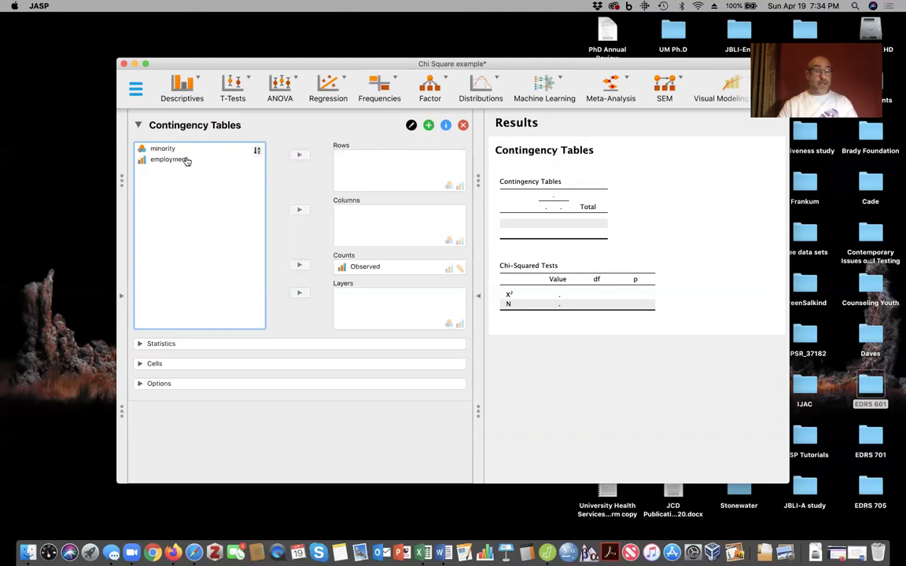
{"action": "left_click", "coordinate": [187, 162]}
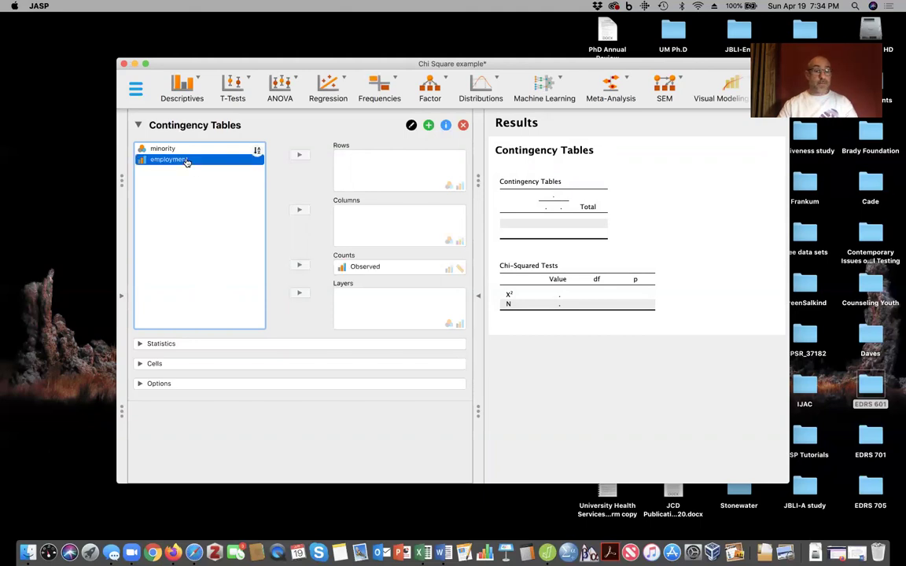
{"action": "left_click", "coordinate": [302, 211]}
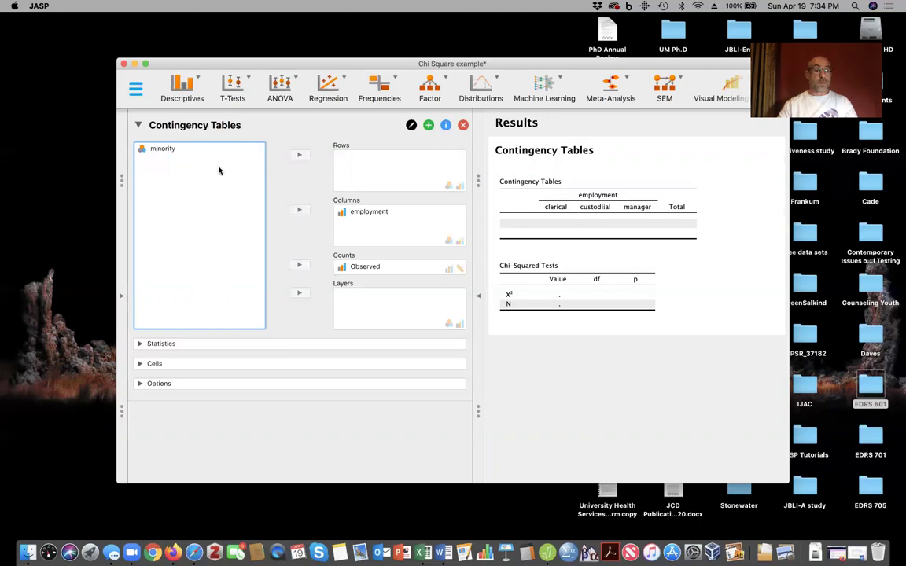
{"action": "left_click", "coordinate": [170, 149]}
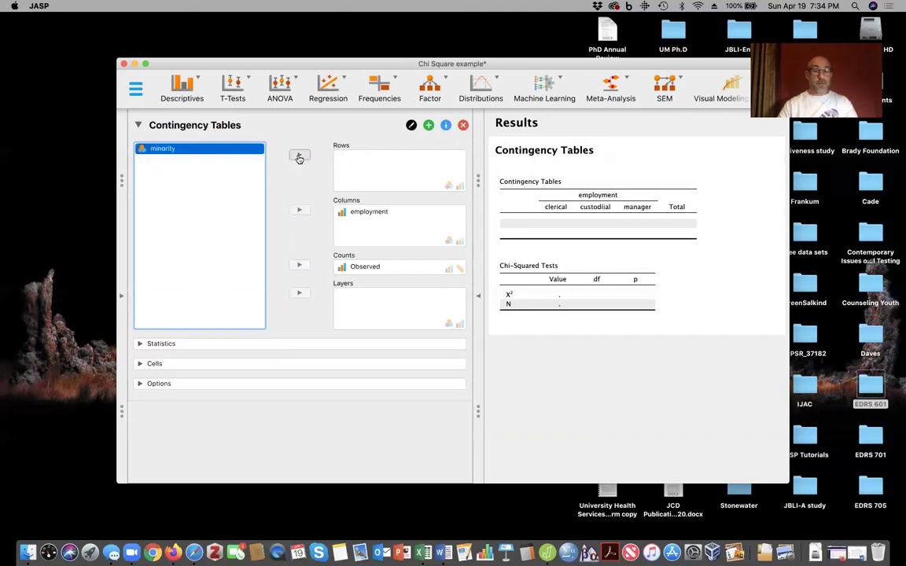
{"action": "left_click", "coordinate": [298, 157]}
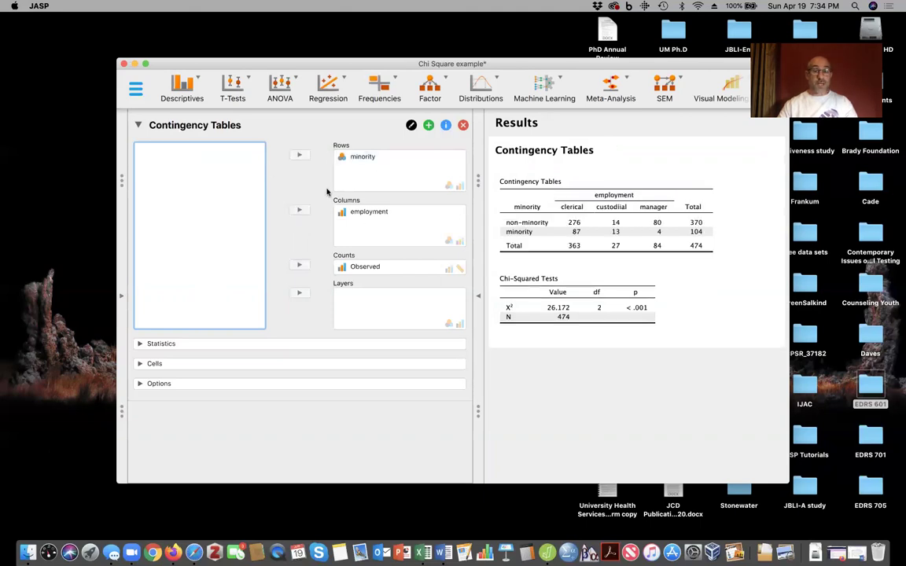
- Add Phi and Cramer's V to the analysis statistics
{"action": "left_click", "coordinate": [137, 346]}
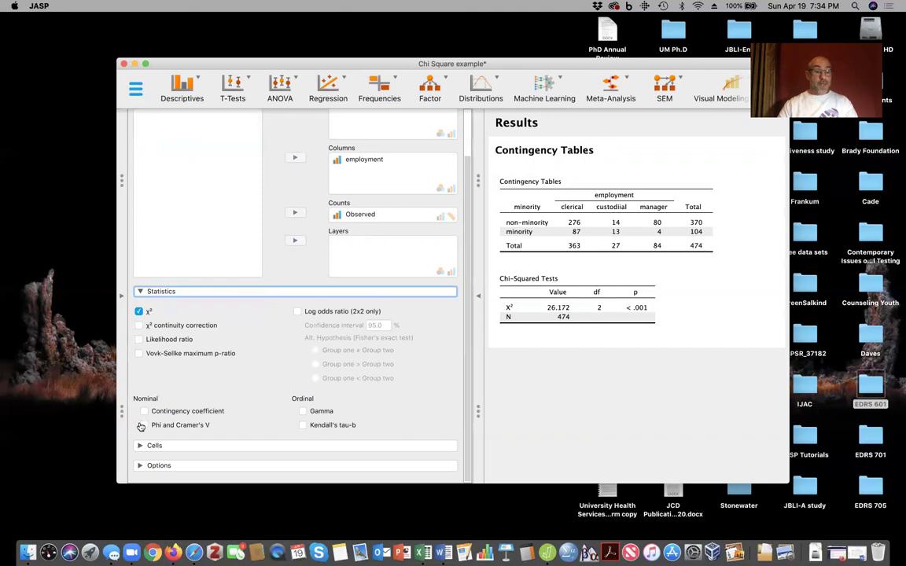
{"action": "left_click", "coordinate": [142, 425]}
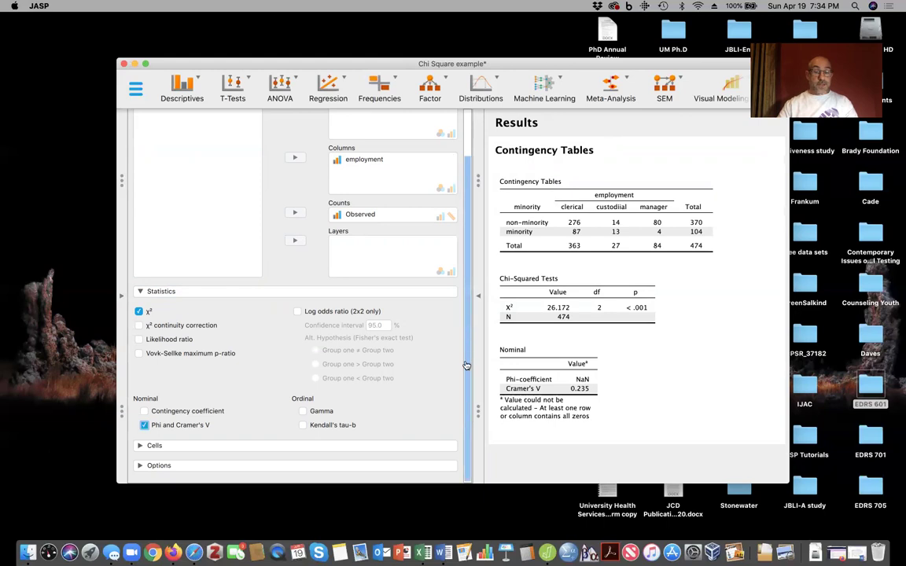
{"action": "scroll", "coordinate": [421, 329], "scroll_direction": "up", "scroll_amount": 1}
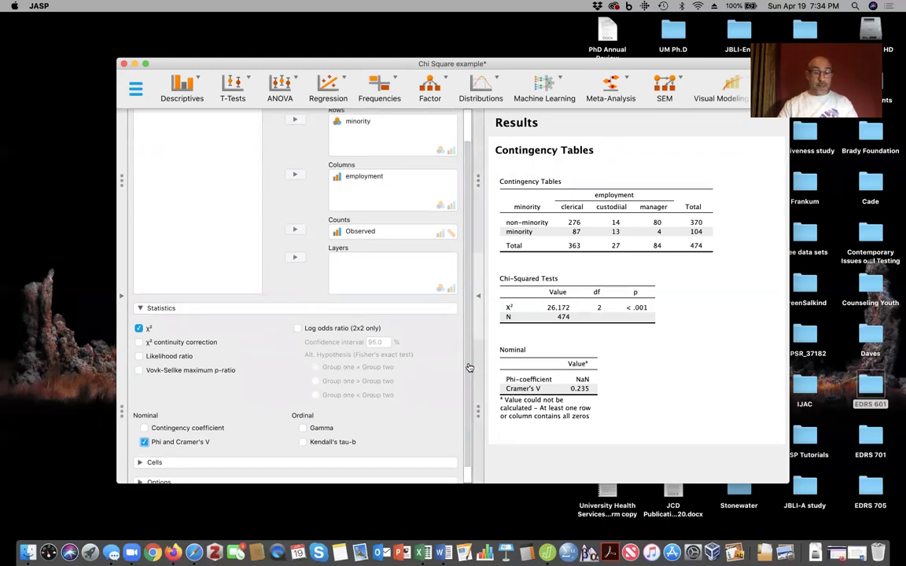
{"action": "scroll", "coordinate": [467, 369], "scroll_direction": "down", "scroll_amount": 1}
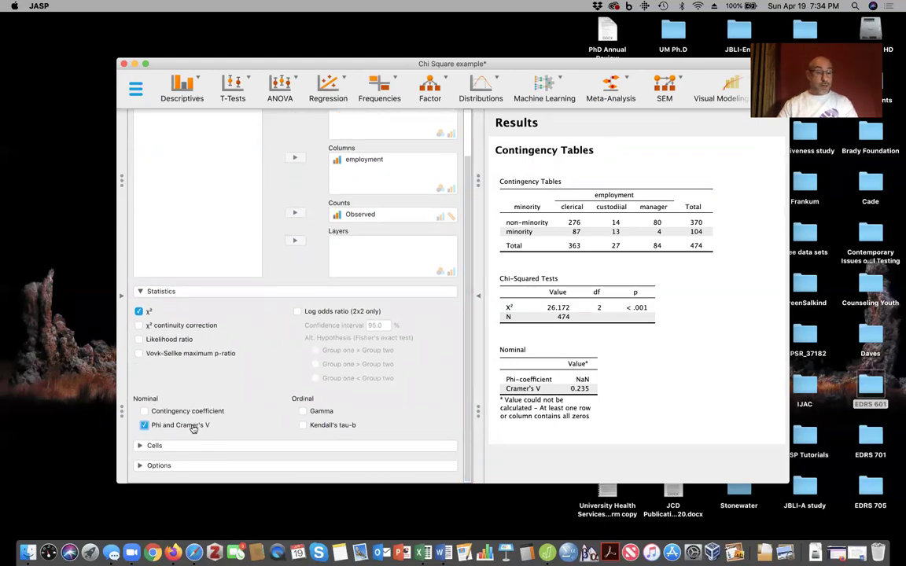
- Show expected counts plus column and total percentages in the table cells
{"action": "left_click", "coordinate": [140, 446]}
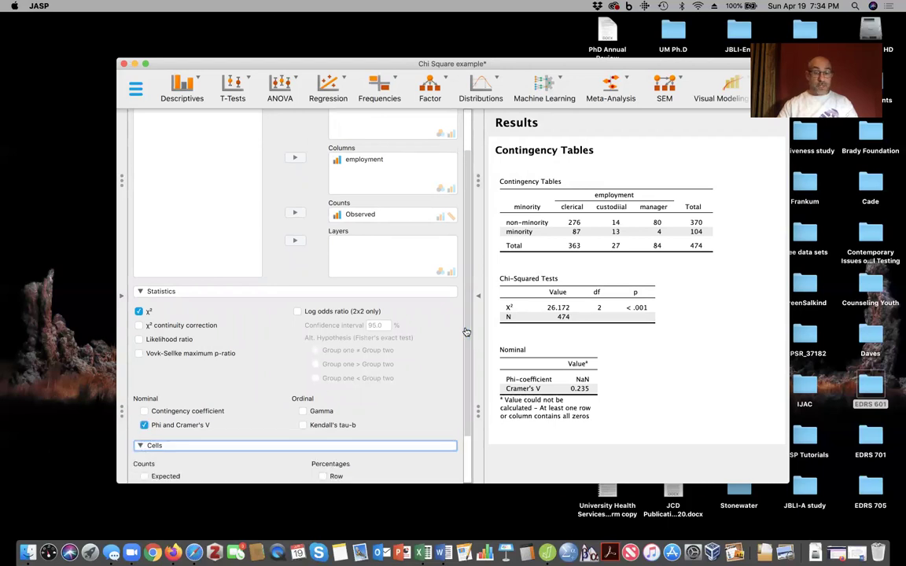
{"action": "left_click_drag", "start_coordinate": [463, 398], "coordinate": [466, 448]}
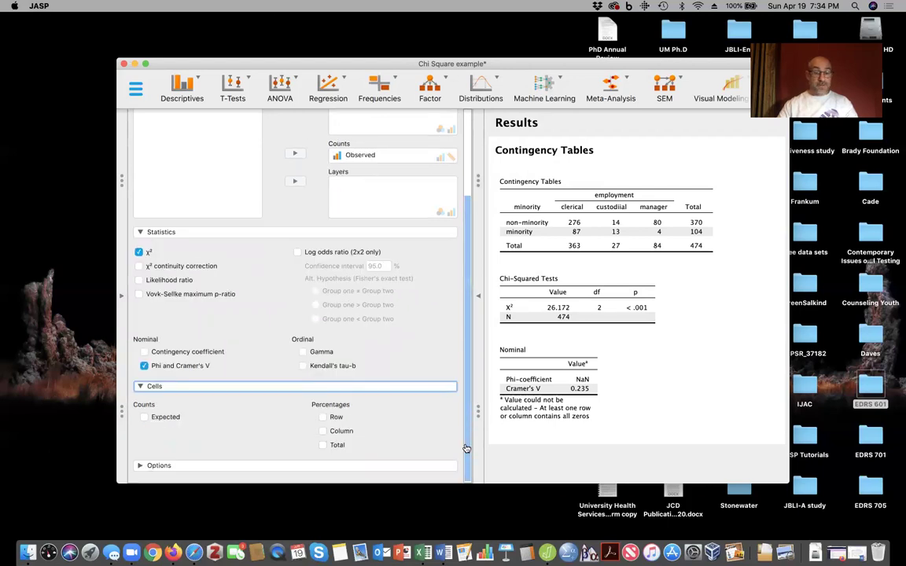
{"action": "left_click", "coordinate": [144, 417]}
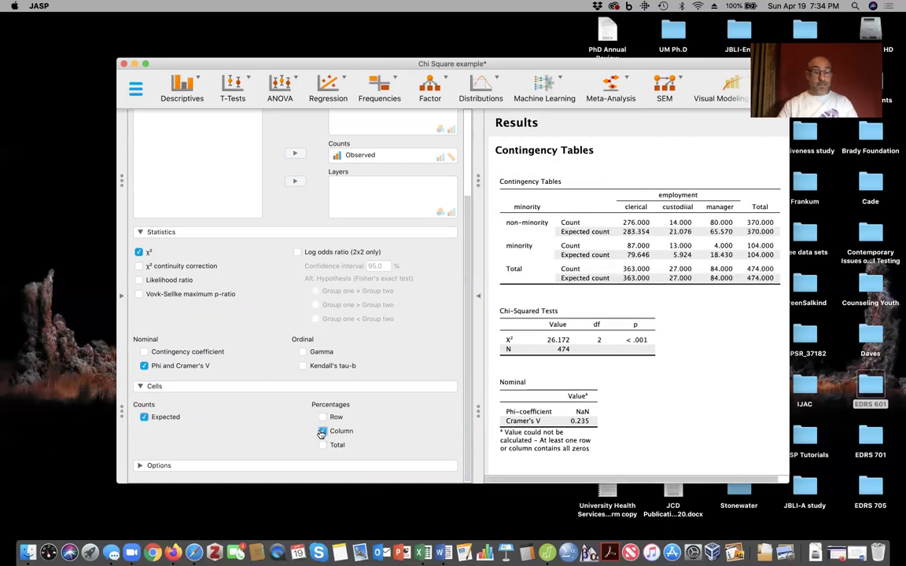
{"action": "left_click", "coordinate": [321, 431]}
{"action": "left_click", "coordinate": [322, 446]}
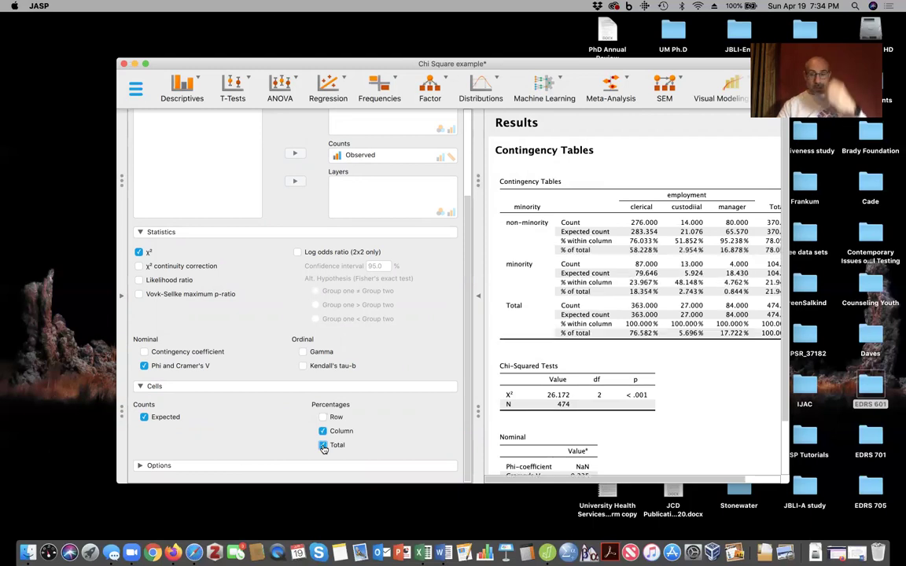
{"action": "left_click", "coordinate": [138, 466]}
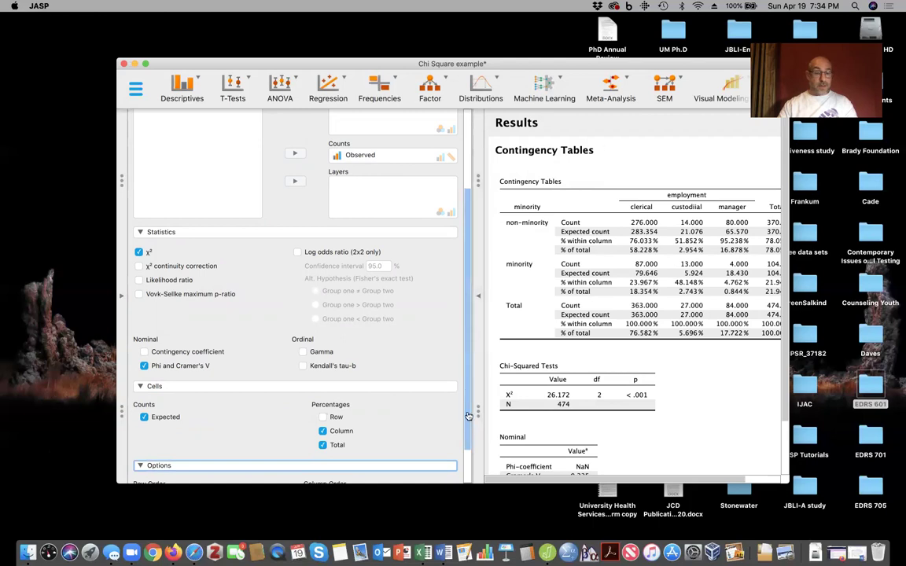
{"action": "scroll", "coordinate": [467, 336], "scroll_direction": "down", "scroll_amount": 2}
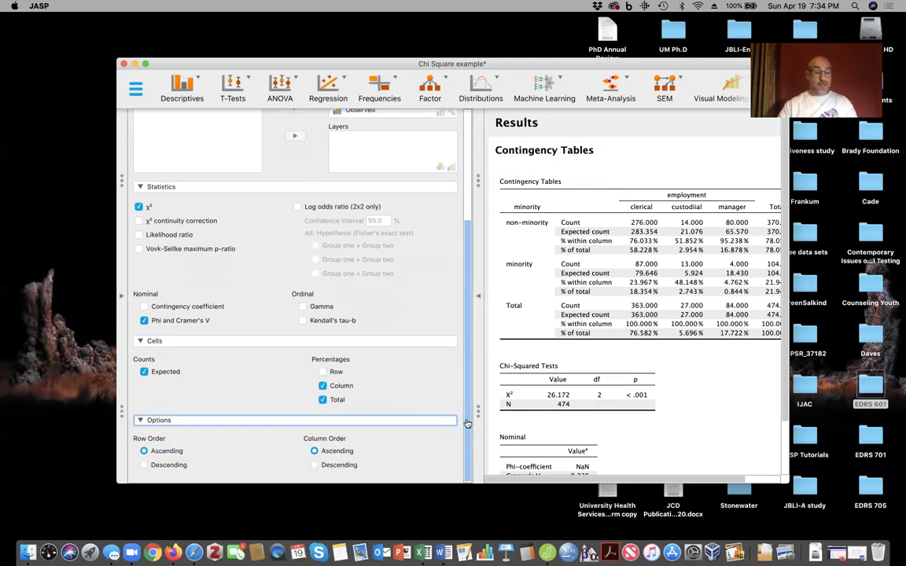
- Collapse the analysis panel so results with χ² = 26.172 and Cramér's V 0.235 fill the window
{"action": "left_click", "coordinate": [476, 296]}
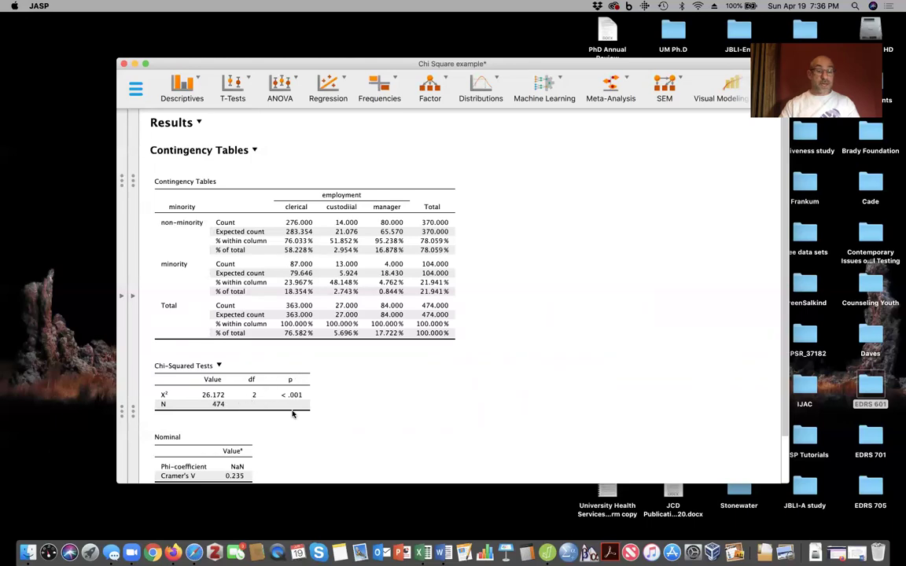
{"action": "scroll", "coordinate": [340, 394], "scroll_direction": "down", "scroll_amount": 3}
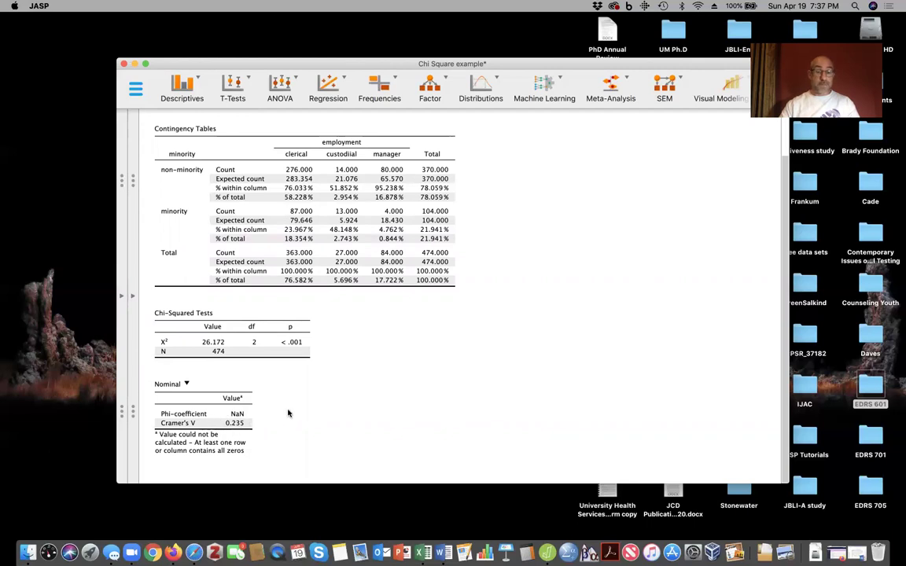
- Place the Word Chi-square APA Report beside a narrowed JASP window, with Word in front
{"action": "left_click", "coordinate": [856, 553]}
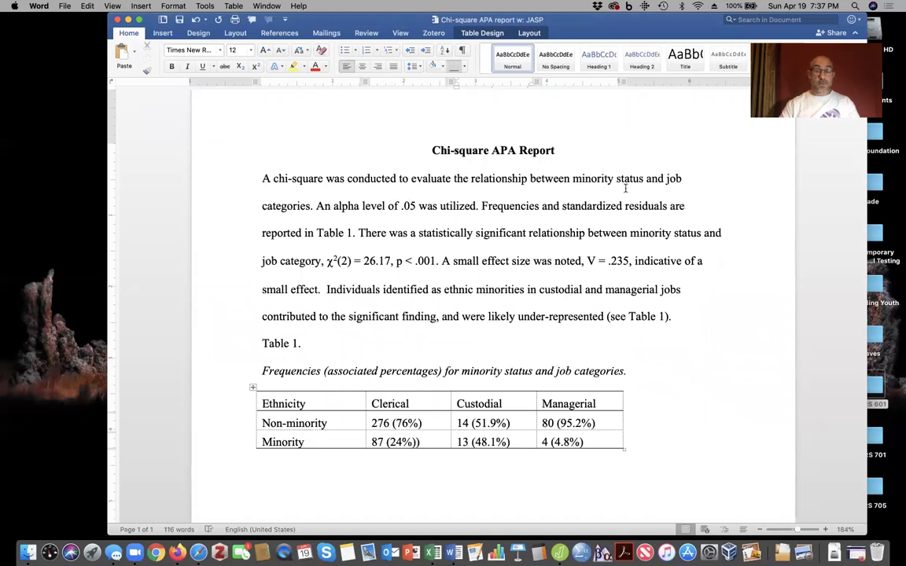
{"action": "left_click_drag", "start_coordinate": [668, 17], "coordinate": [794, 17]}
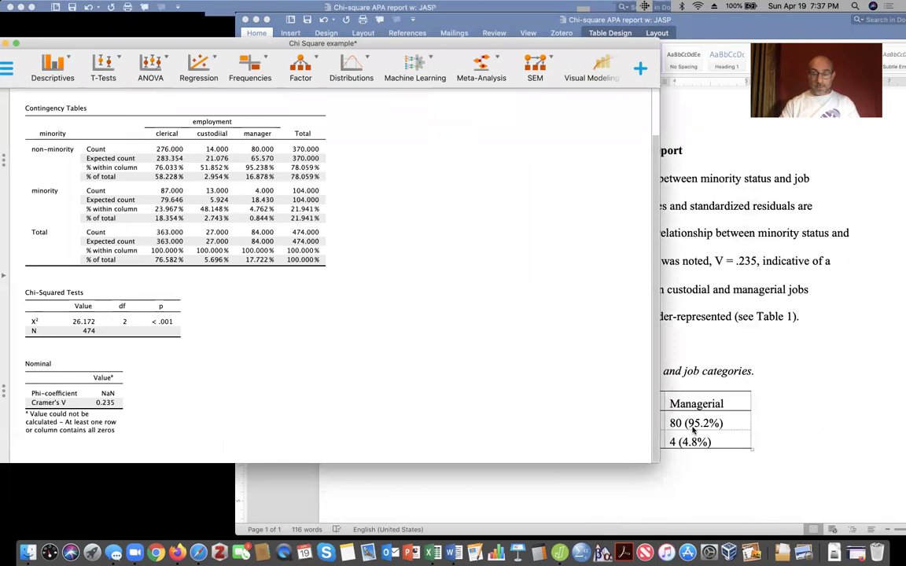
{"action": "left_click_drag", "start_coordinate": [657, 461], "coordinate": [297, 509]}
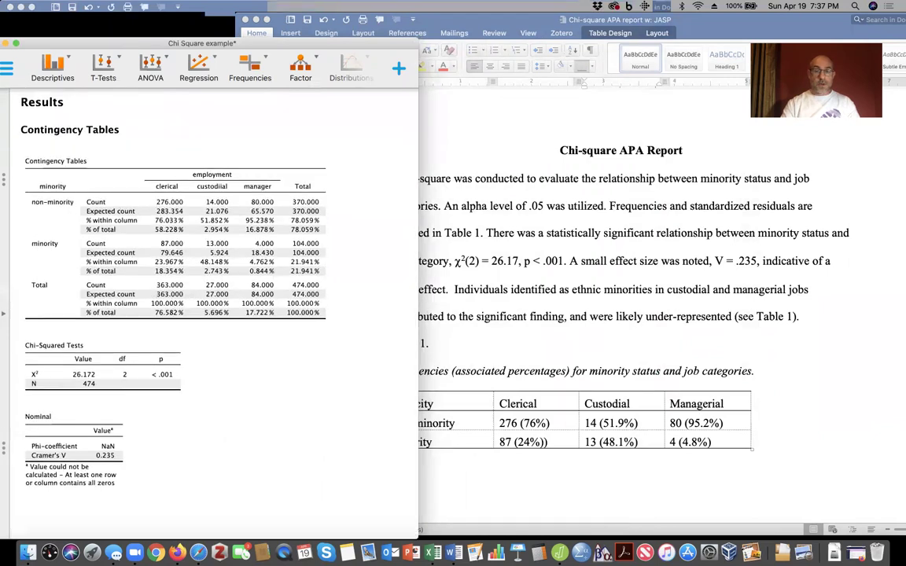
{"action": "left_click", "coordinate": [521, 111]}
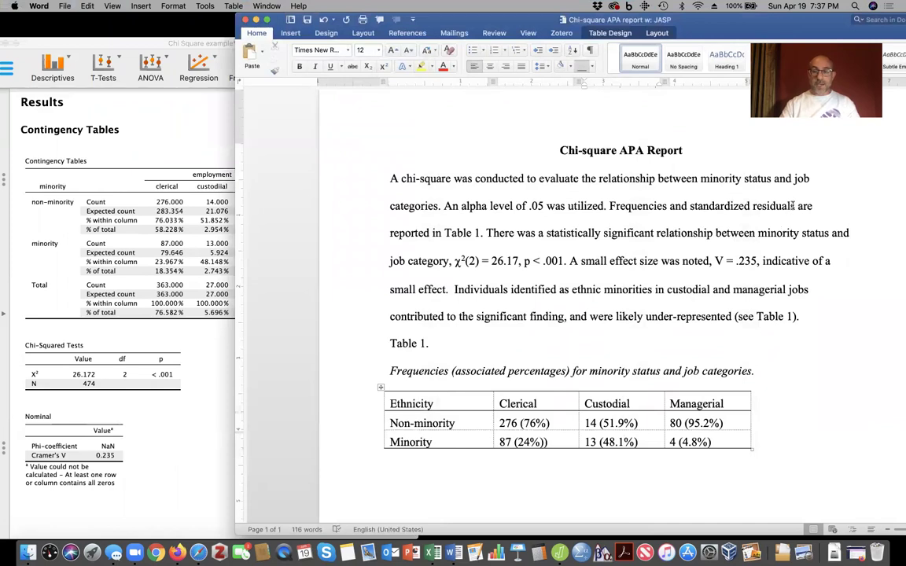
- Replace 'standardized residuals' with 'corresponding percentages' in the Table 1 sentence
{"action": "left_click_drag", "start_coordinate": [798, 206], "coordinate": [692, 207]}
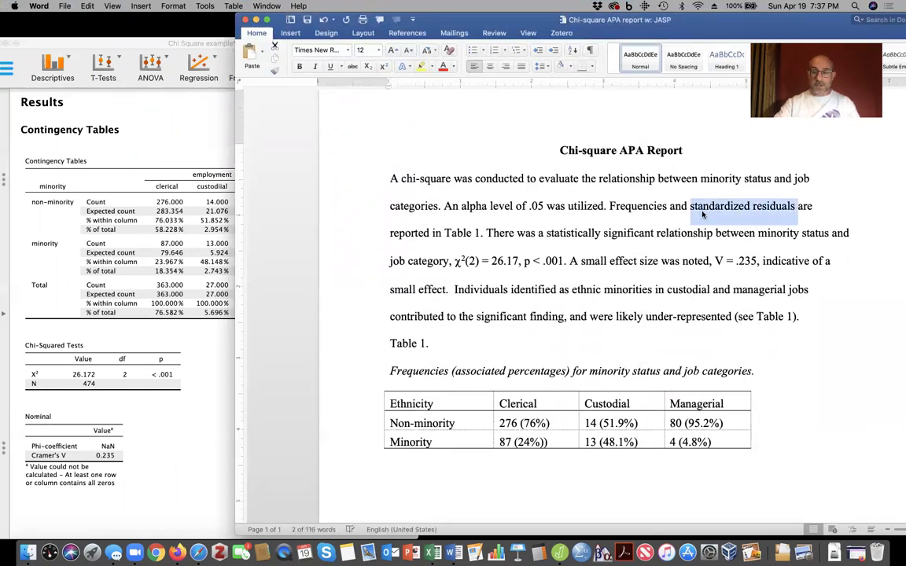
{"action": "key", "text": "BackSpace"}
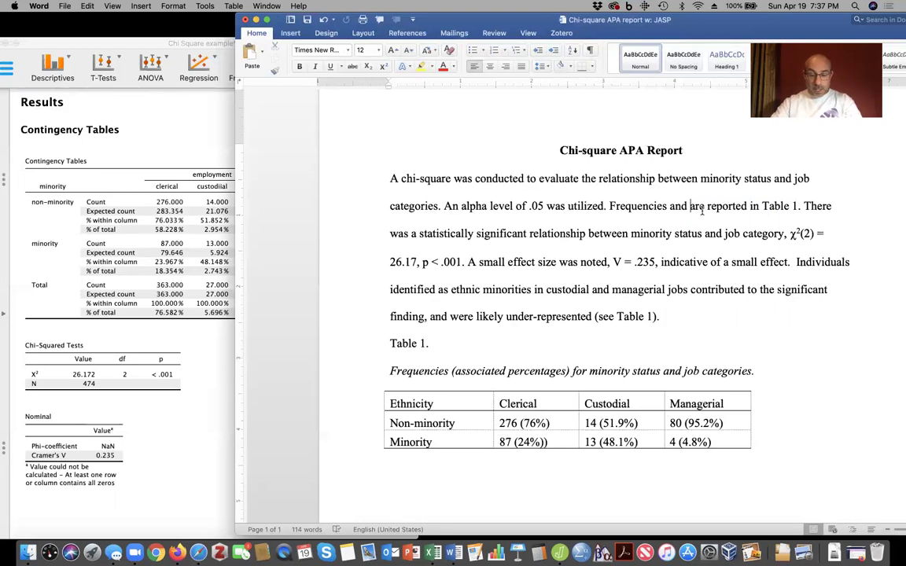
{"action": "type", "text": "per"}
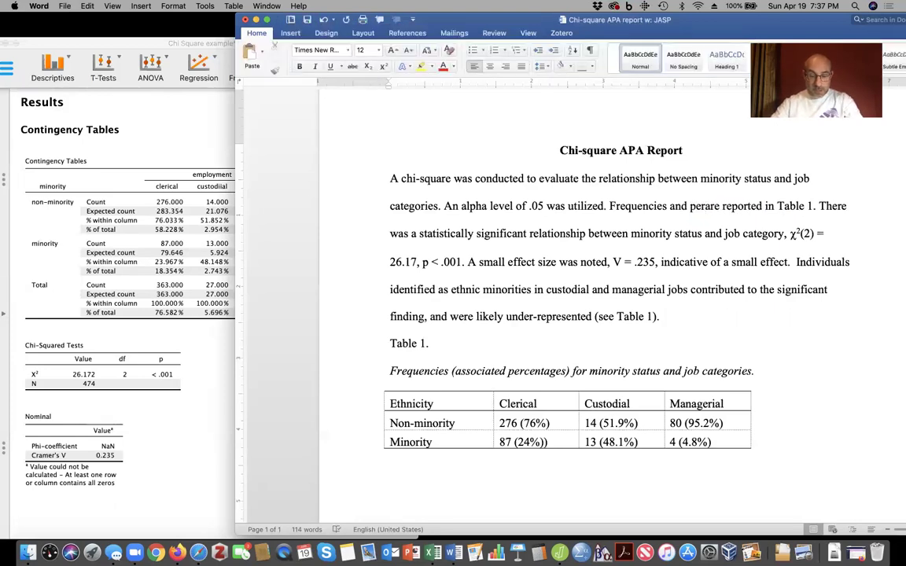
{"action": "key", "text": "BackSpace"}
{"action": "key", "text": "BackSpace"}
{"action": "key", "text": "BackSpace"}
{"action": "type", "text": "corr"}
{"action": "type", "text": "esponding perc"}
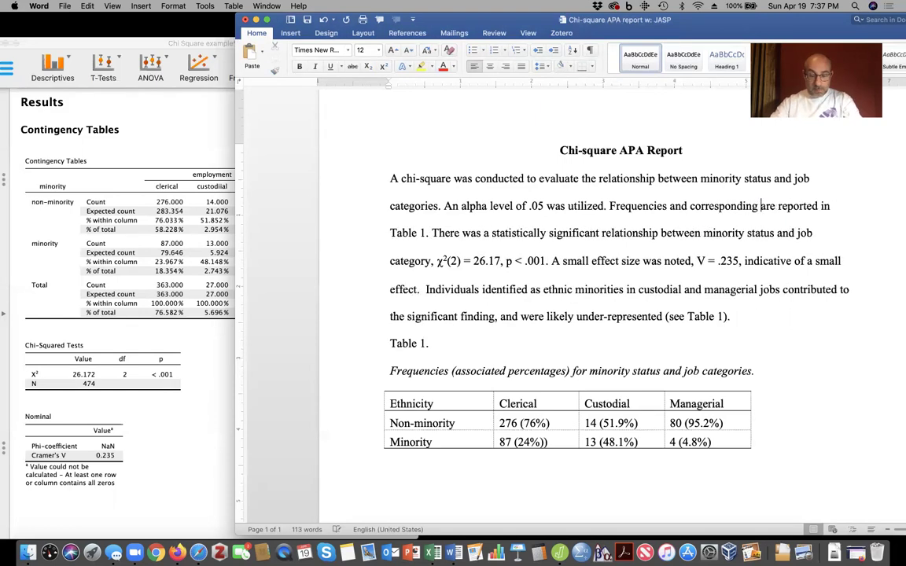
{"action": "type", "text": "entagerds"}
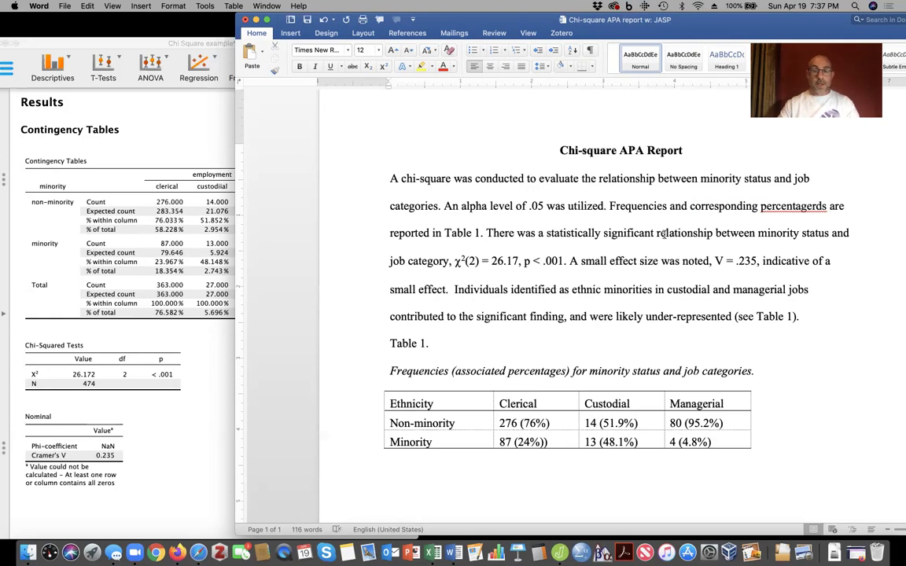
{"action": "double_click", "coordinate": [814, 206]}
{"action": "type", "text": "percen"}
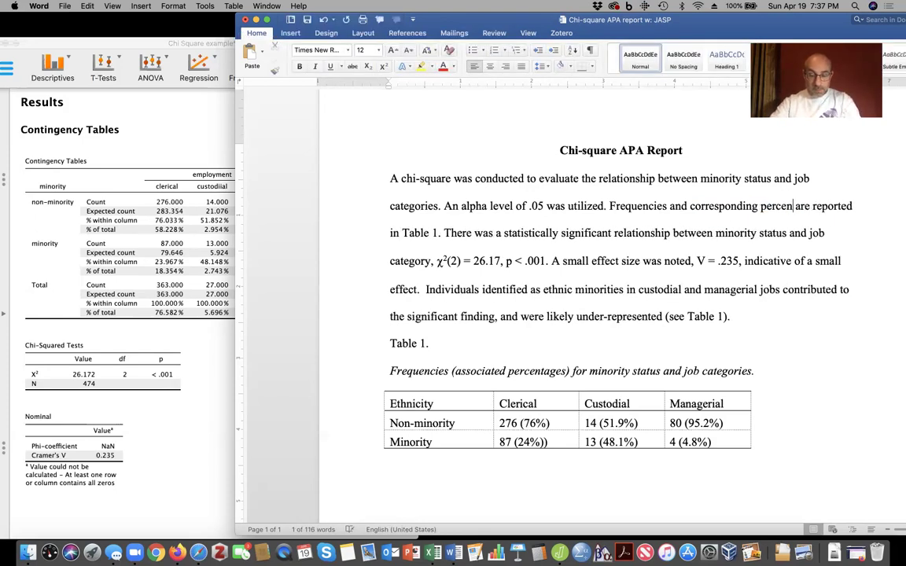
{"action": "type", "text": "tages"}
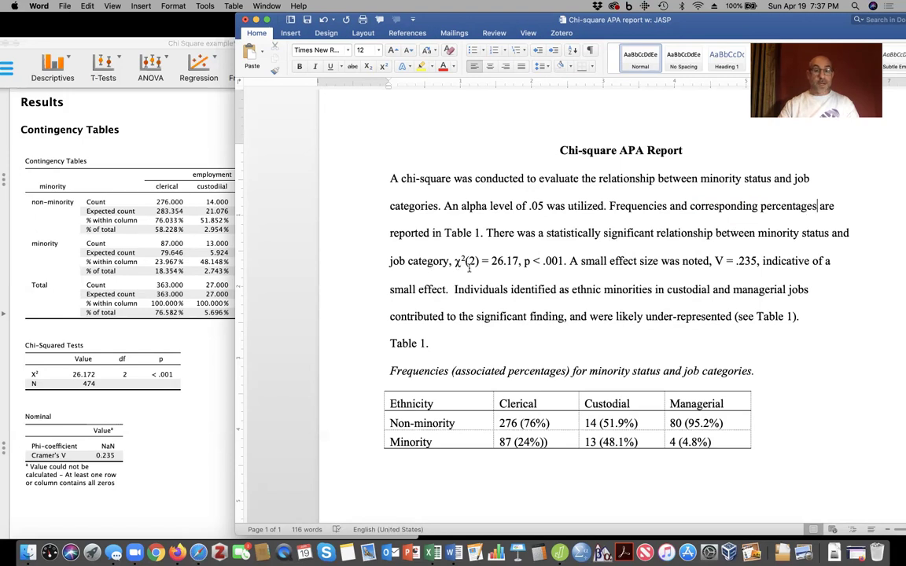
{"action": "left_click", "coordinate": [85, 378]}
{"action": "left_click", "coordinate": [85, 378]}
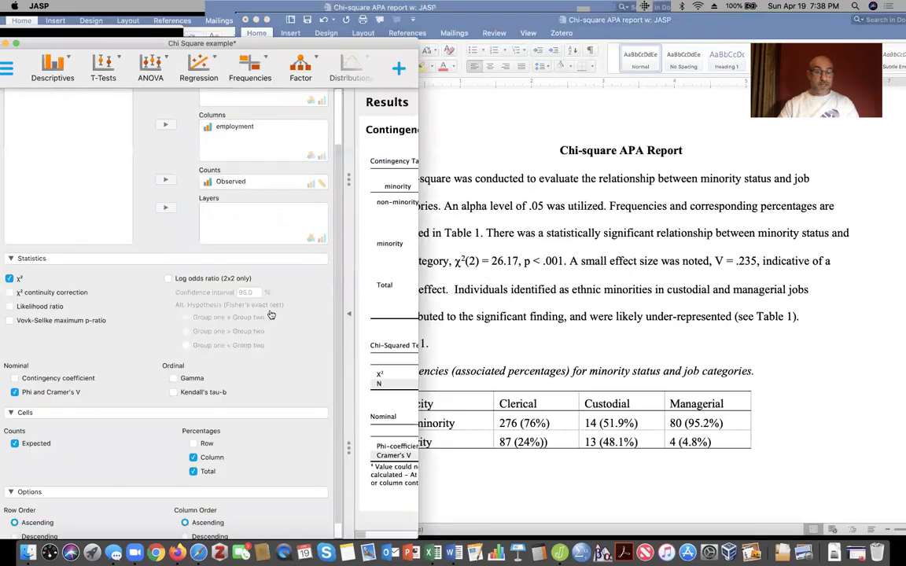
{"action": "left_click", "coordinate": [348, 313]}
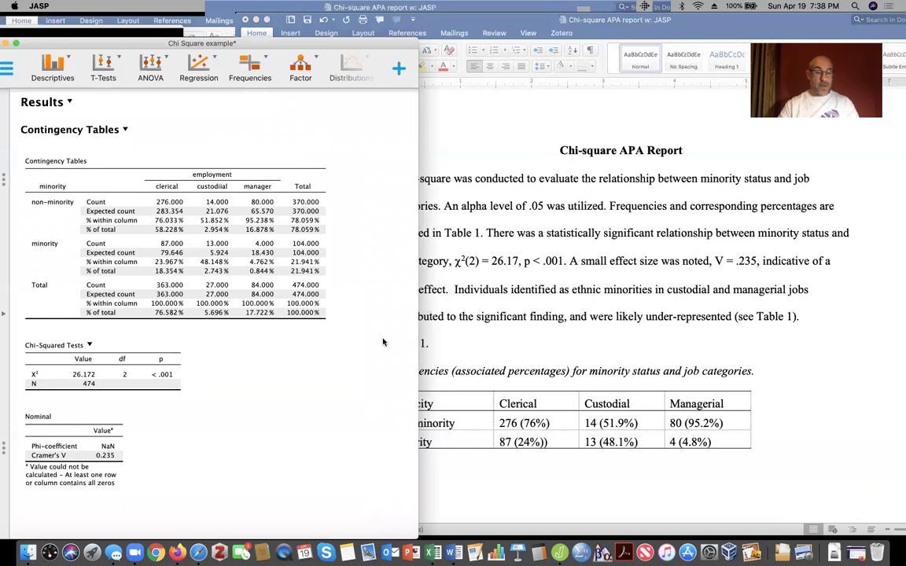
{"action": "left_click", "coordinate": [590, 279]}
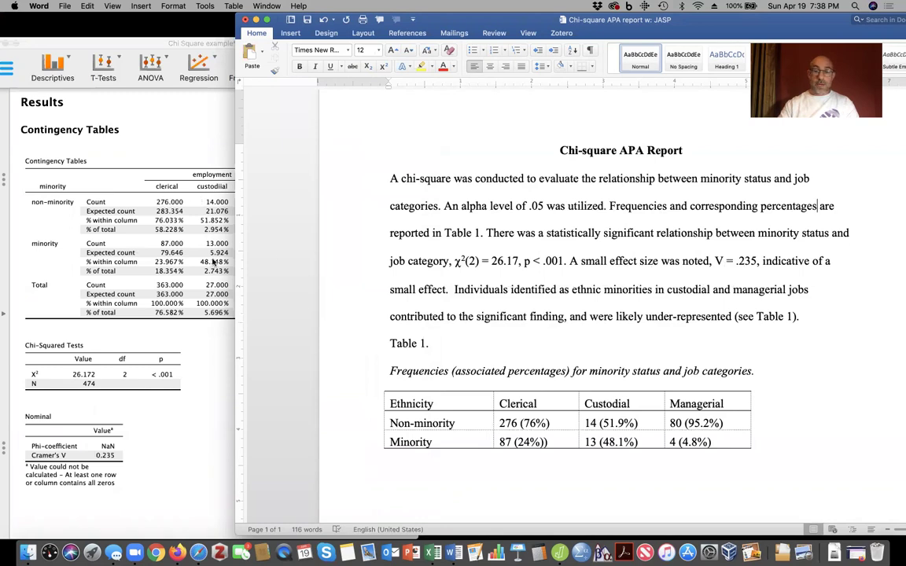
- Change 'custodial' to 'clerical' in the report and bring JASP's full results forward
{"action": "double_click", "coordinate": [694, 290]}
{"action": "type", "text": "cleric"}
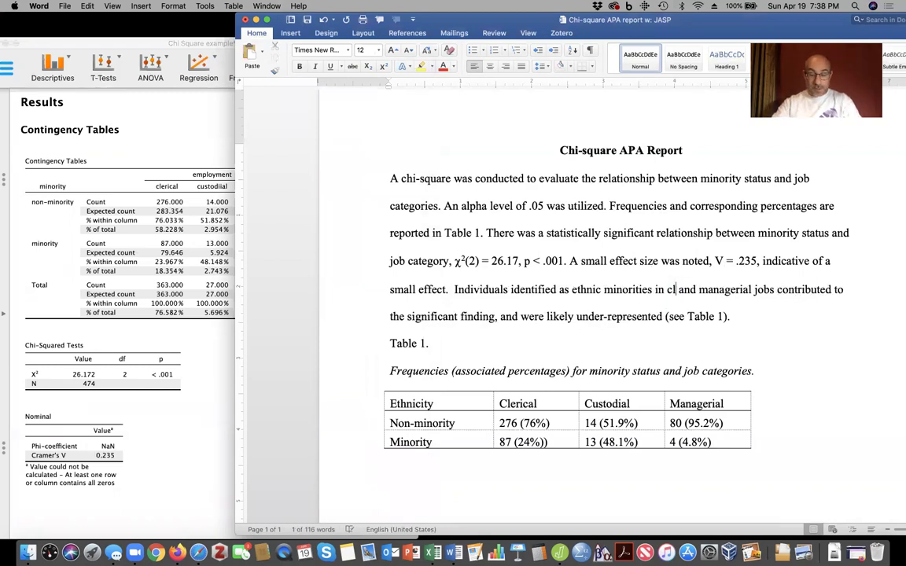
{"action": "type", "text": "al"}
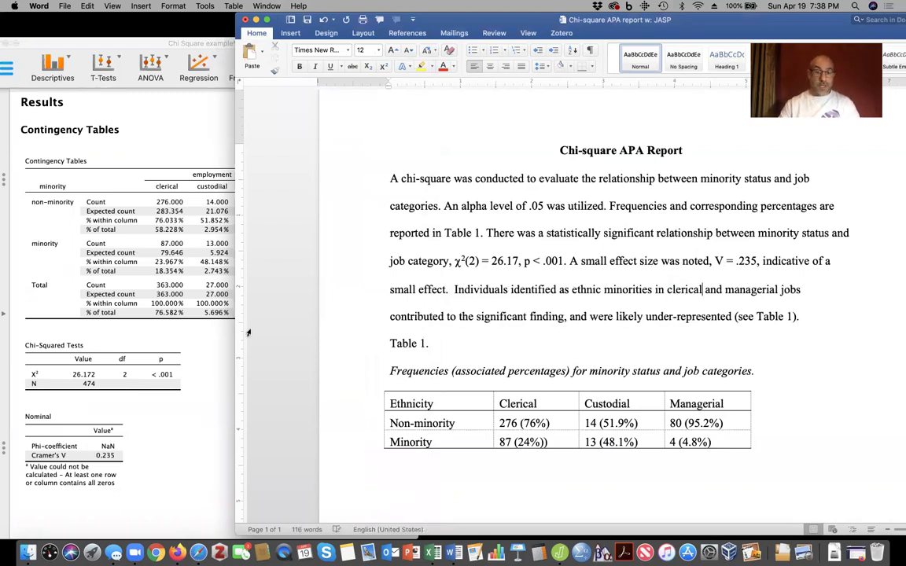
{"action": "left_click", "coordinate": [179, 294]}
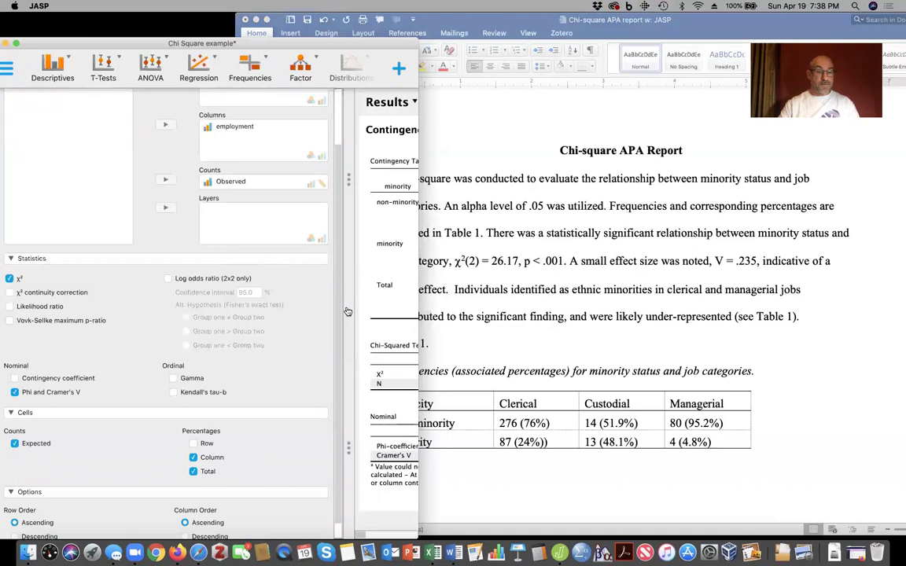
{"action": "left_click", "coordinate": [347, 314]}
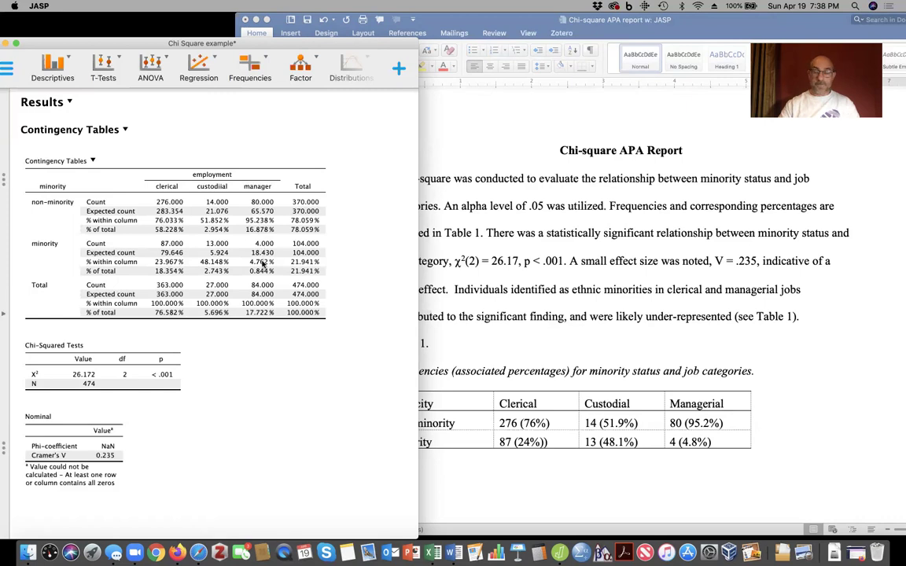
{"action": "left_click", "coordinate": [518, 337]}
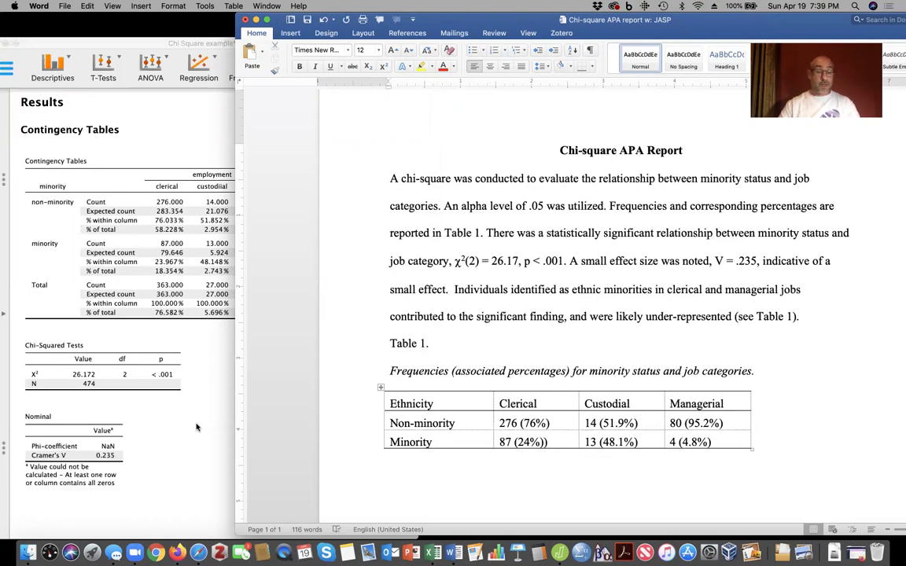
{"action": "scroll", "coordinate": [452, 370], "scroll_direction": "down", "scroll_amount": 3}
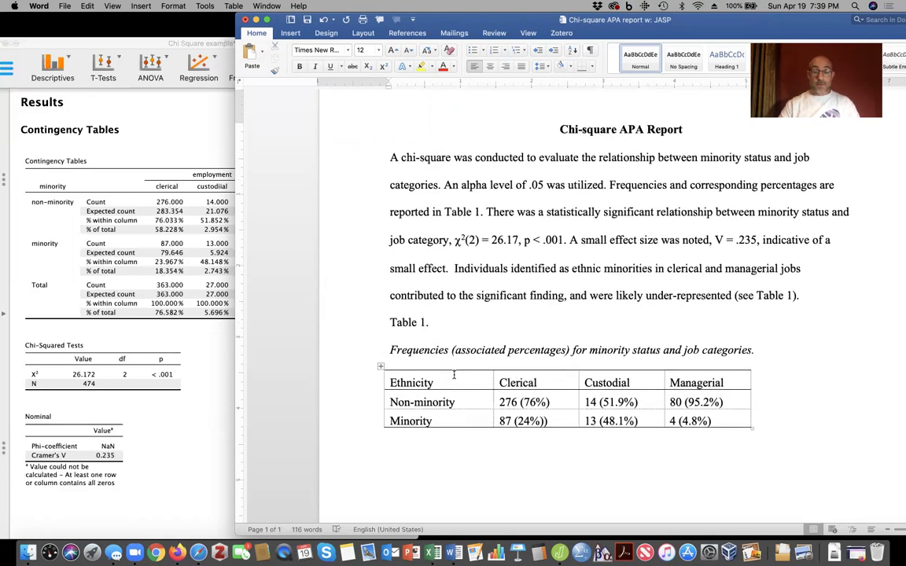
{"action": "left_click", "coordinate": [189, 378]}
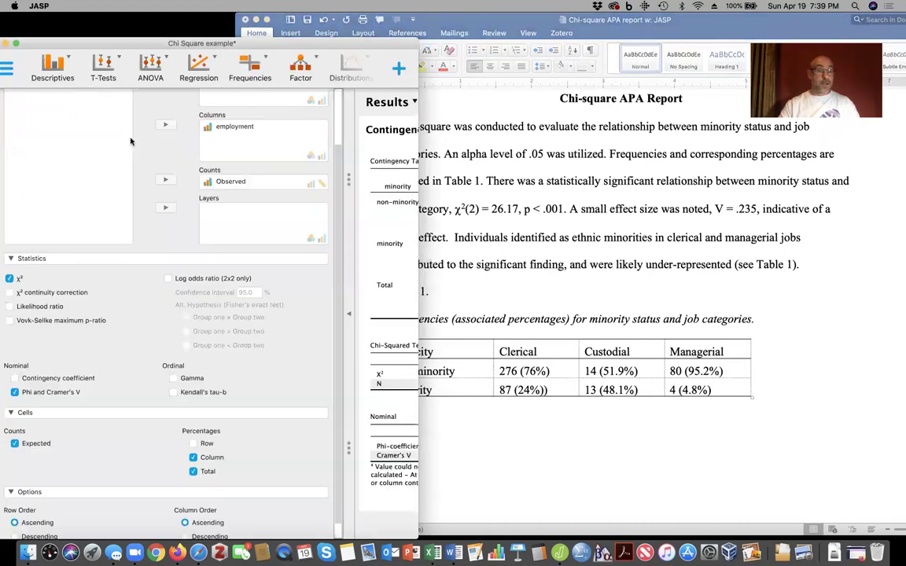
- Copy all JASP results to the clipboard
{"action": "left_click", "coordinate": [346, 313]}
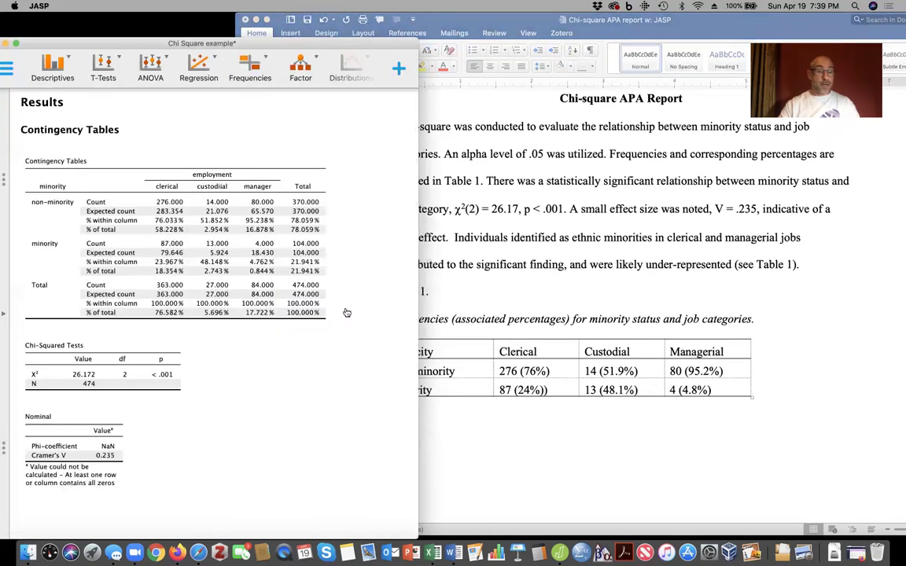
{"action": "left_click", "coordinate": [69, 102]}
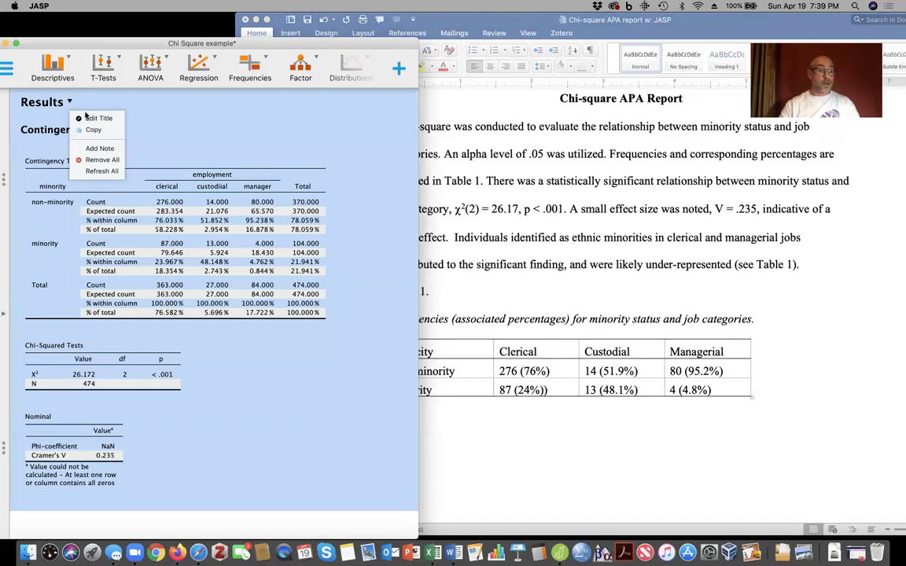
{"action": "left_click", "coordinate": [93, 129]}
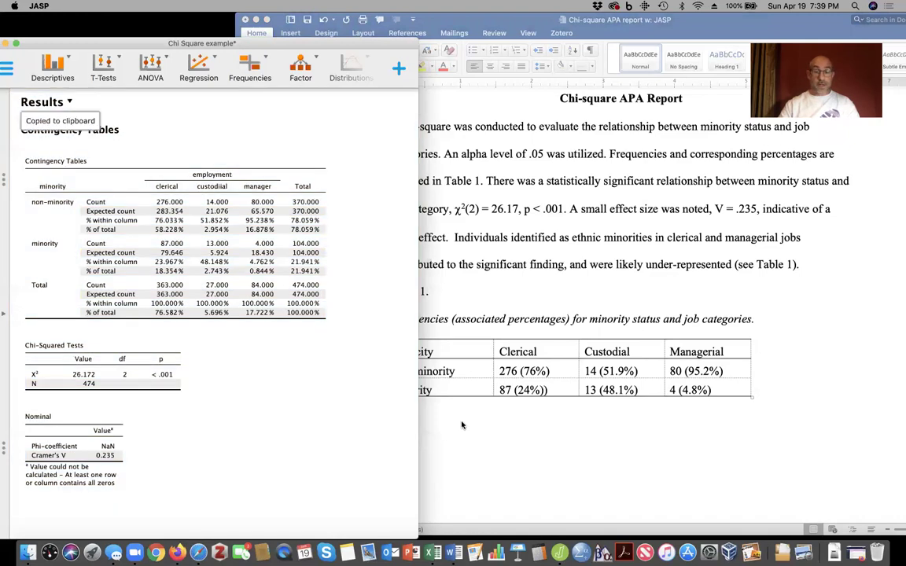
- Paste the JASP results onto a new page 2 of the Word report, then move its window aside
{"action": "left_click", "coordinate": [462, 424]}
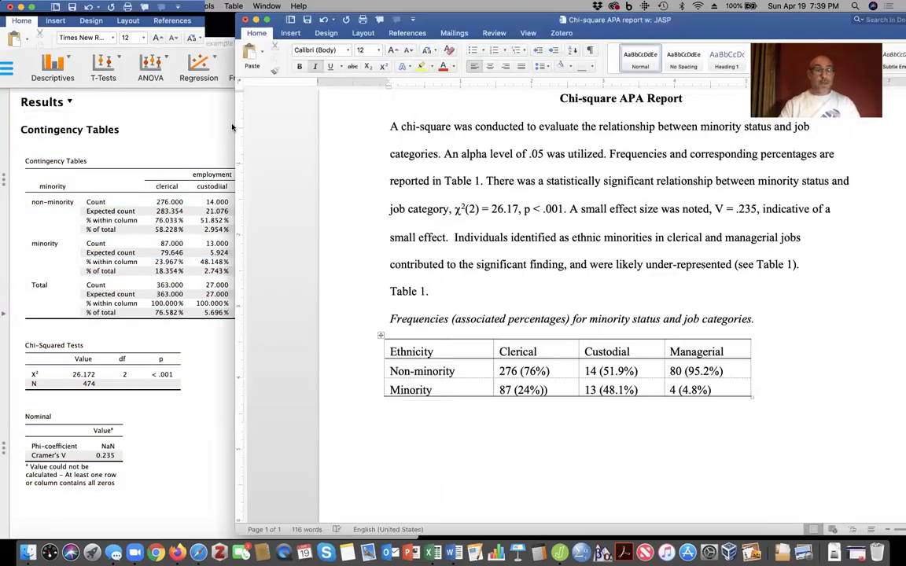
{"action": "left_click", "coordinate": [138, 6]}
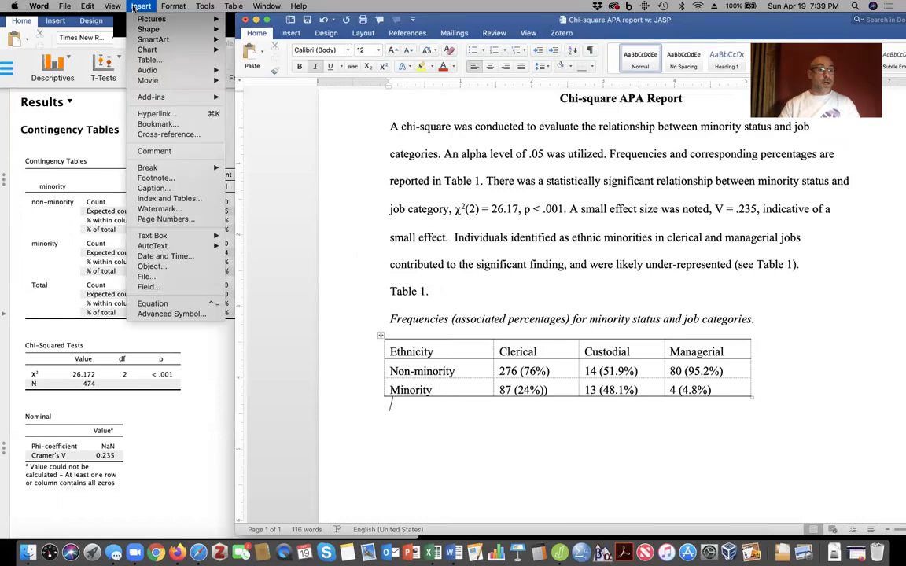
{"action": "mouse_move", "coordinate": [166, 169]}
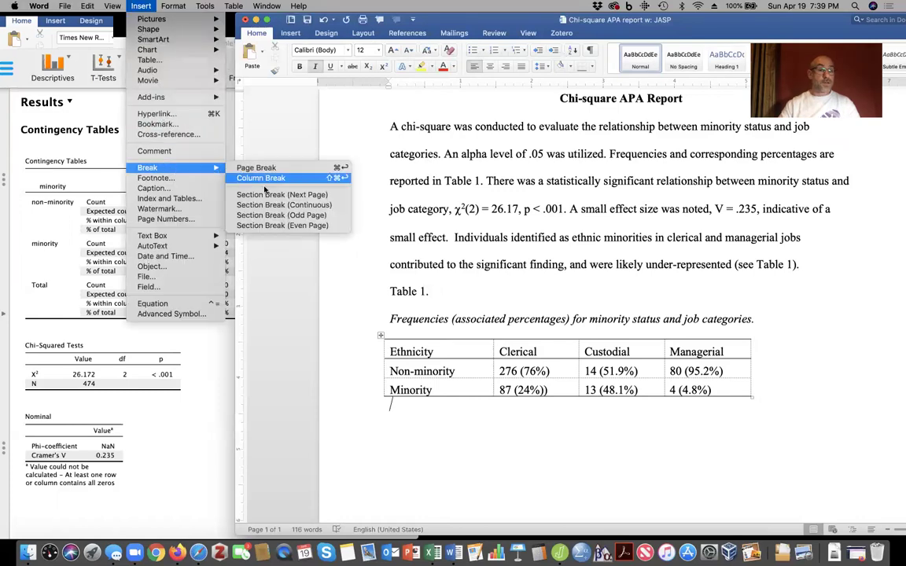
{"action": "left_click", "coordinate": [240, 182]}
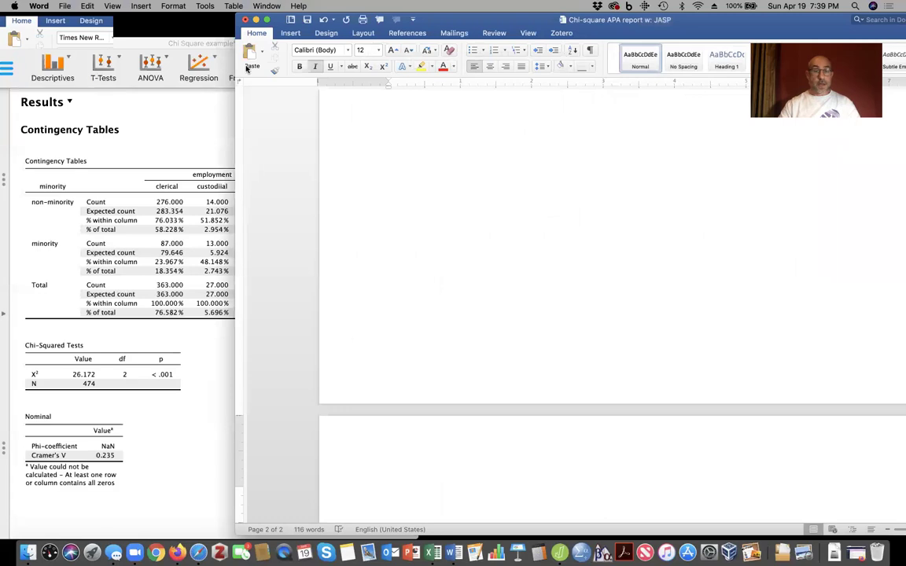
{"action": "left_click", "coordinate": [87, 7]}
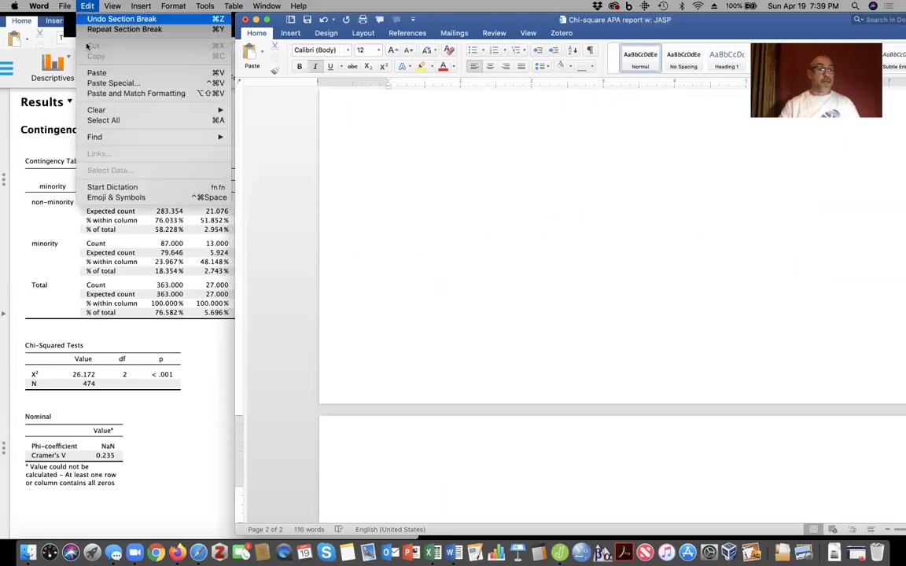
{"action": "left_click", "coordinate": [96, 72]}
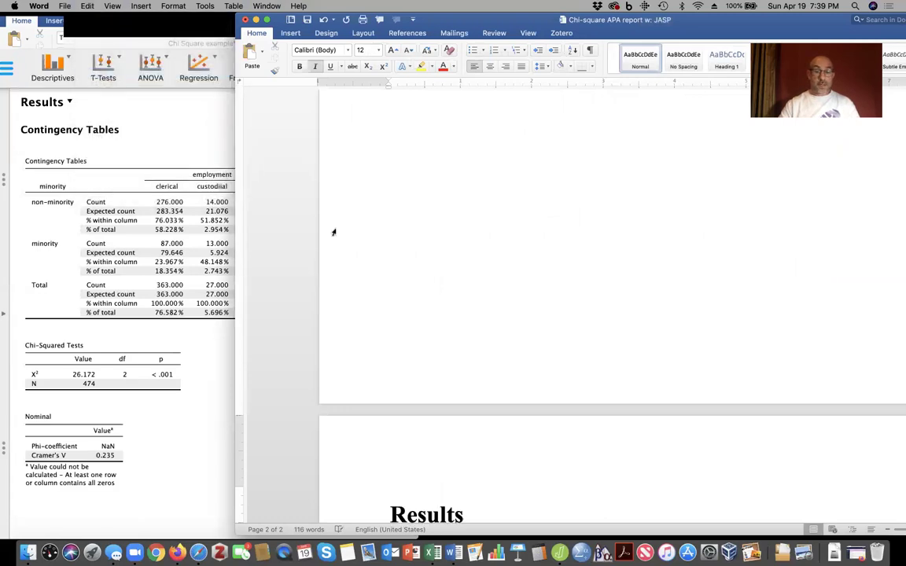
{"action": "scroll", "coordinate": [369, 268], "scroll_direction": "down", "scroll_amount": 10}
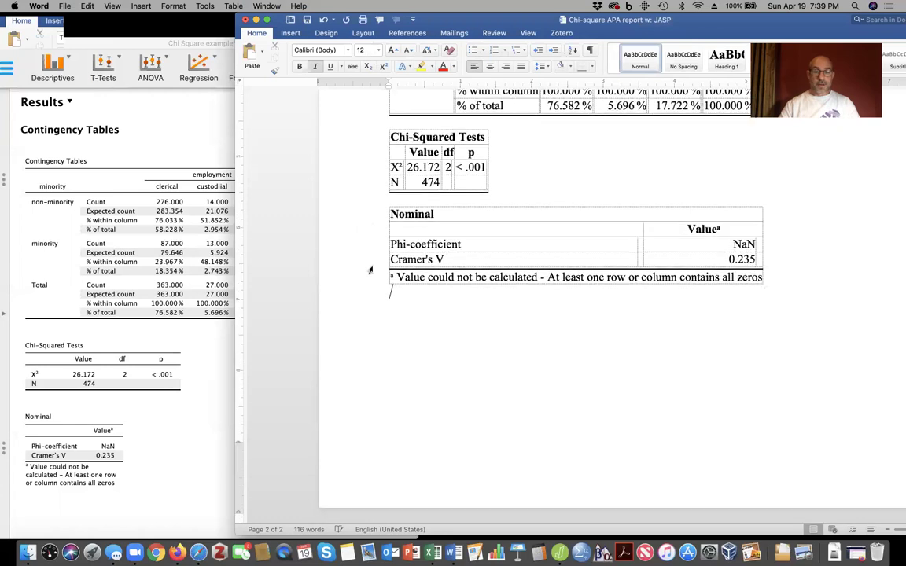
{"action": "scroll", "coordinate": [370, 270], "scroll_direction": "up", "scroll_amount": 15}
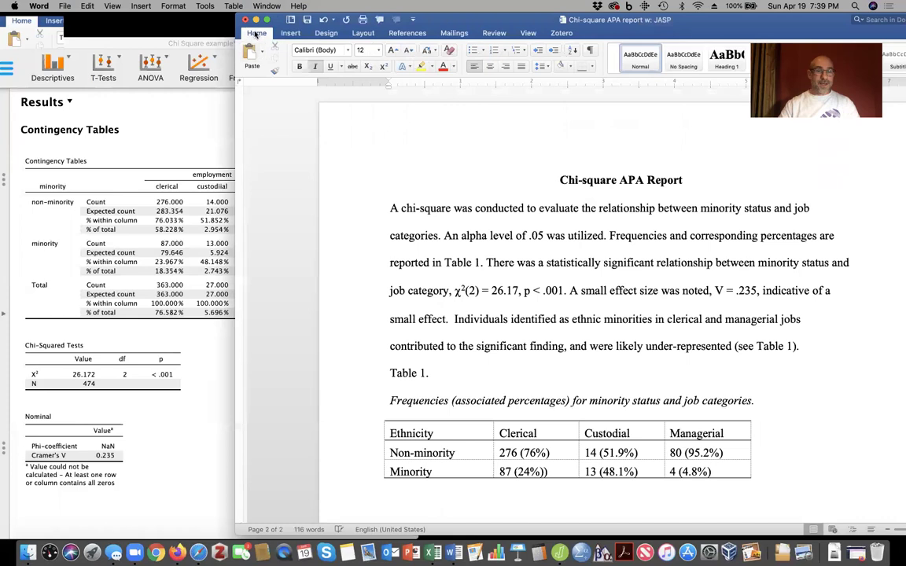
{"action": "left_click_drag", "start_coordinate": [702, 22], "coordinate": [614, 88]}
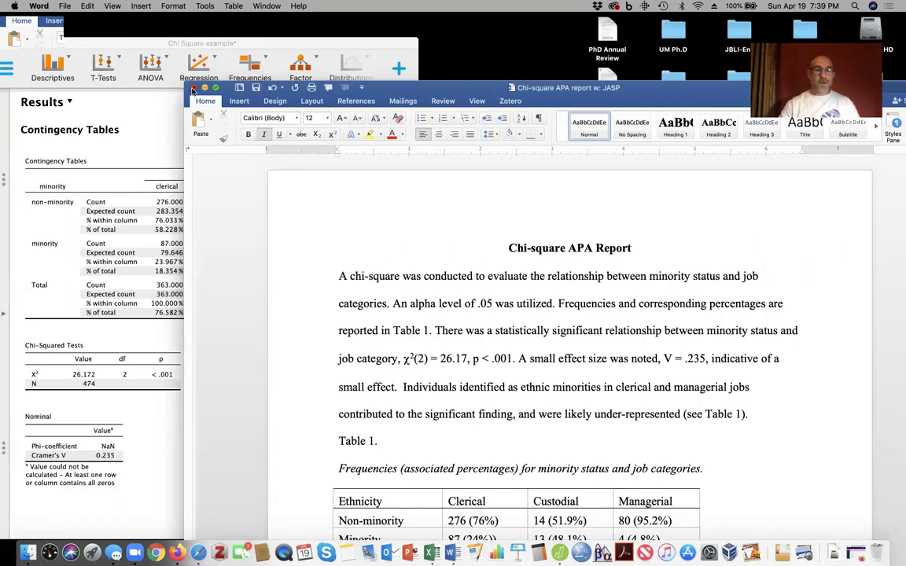
- Close the Word report and reposition and enlarge the Chi Square example window with its settings showing
{"action": "left_click", "coordinate": [192, 89]}
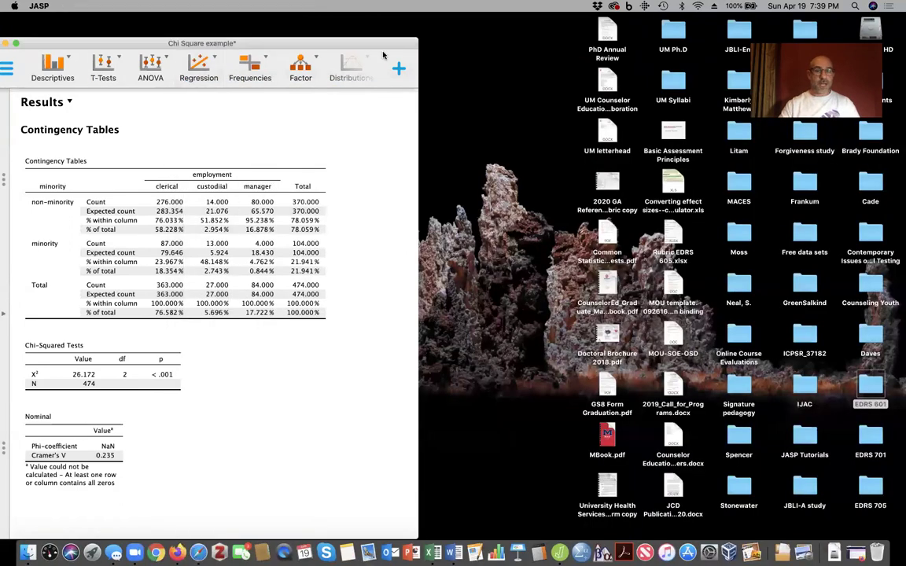
{"action": "left_click_drag", "start_coordinate": [247, 41], "coordinate": [289, 41]}
{"action": "left_click_drag", "start_coordinate": [421, 41], "coordinate": [501, 21]}
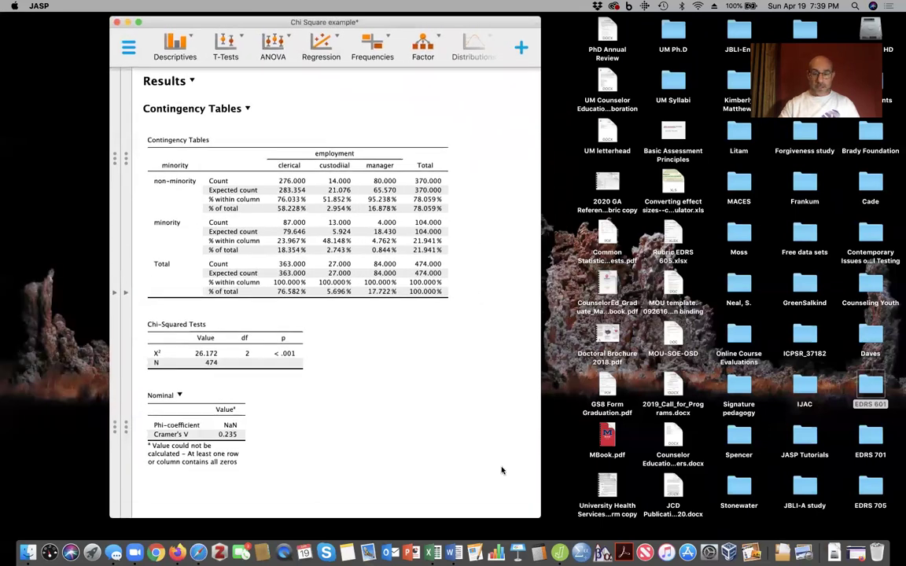
{"action": "left_click_drag", "start_coordinate": [549, 512], "coordinate": [607, 531]}
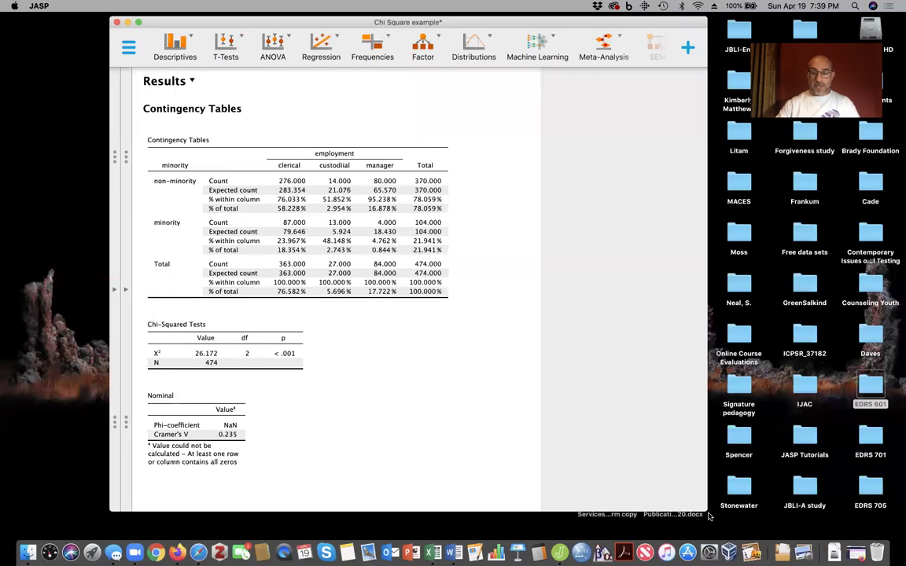
{"action": "left_click", "coordinate": [125, 300]}
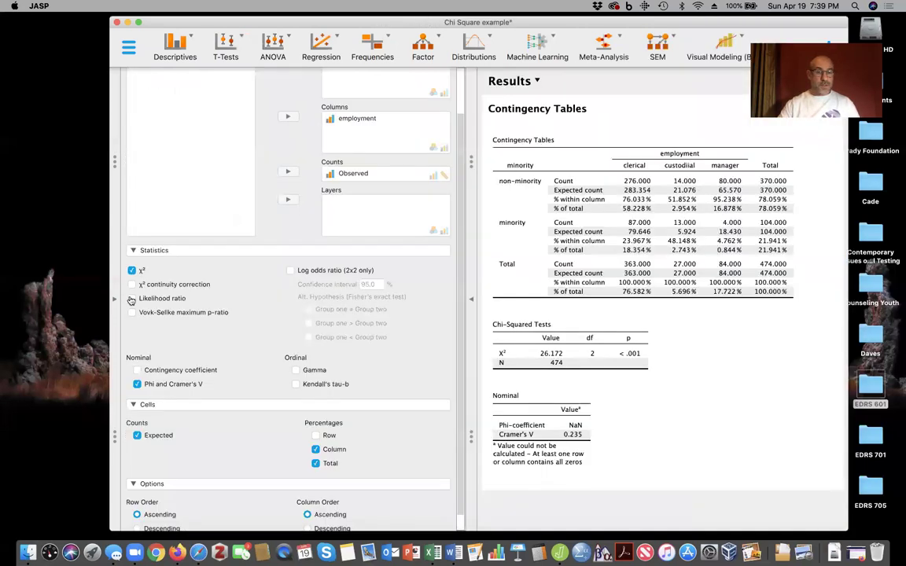
- Open Employee data.sav from Recent Files and minimize the Chi Square example window
{"action": "left_click", "coordinate": [128, 46]}
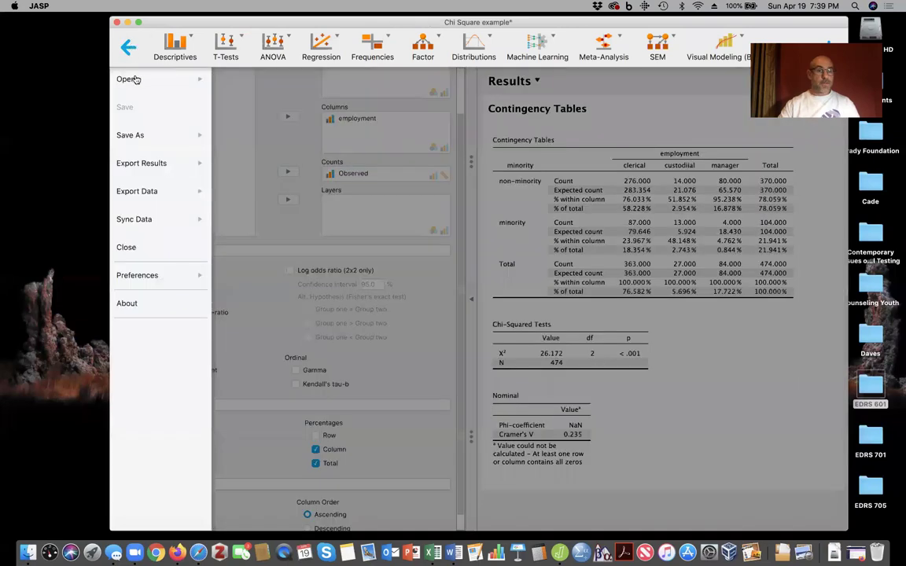
{"action": "left_click", "coordinate": [161, 77]}
{"action": "left_click", "coordinate": [235, 84]}
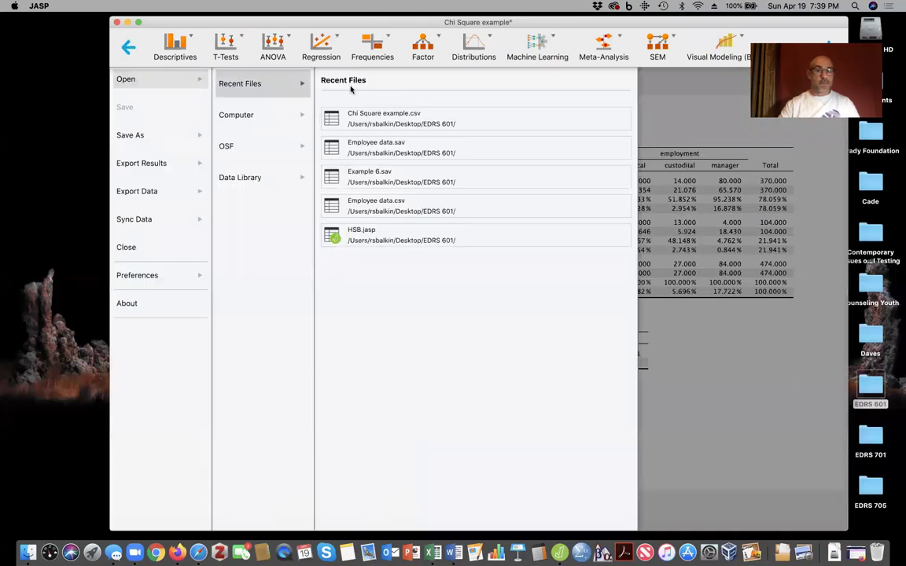
{"action": "left_click", "coordinate": [366, 147]}
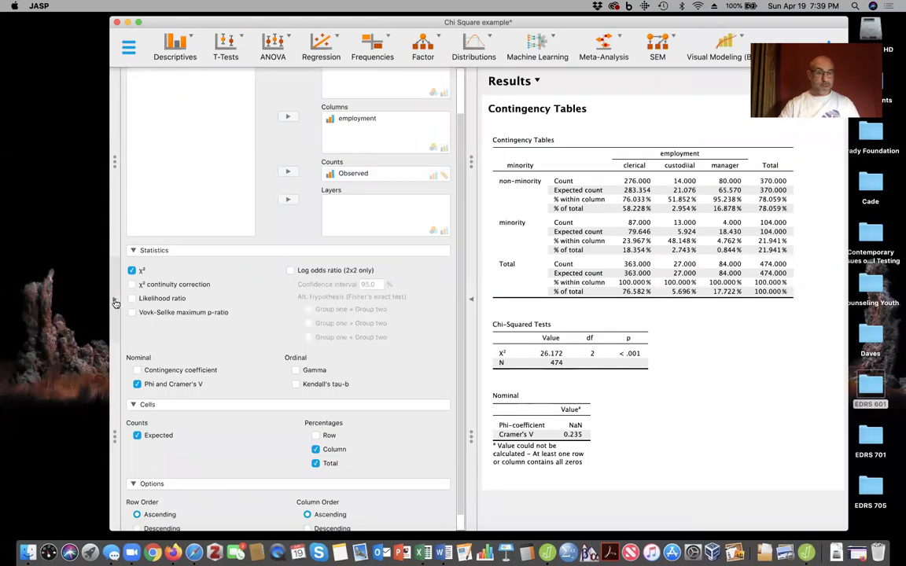
{"action": "left_click", "coordinate": [129, 46]}
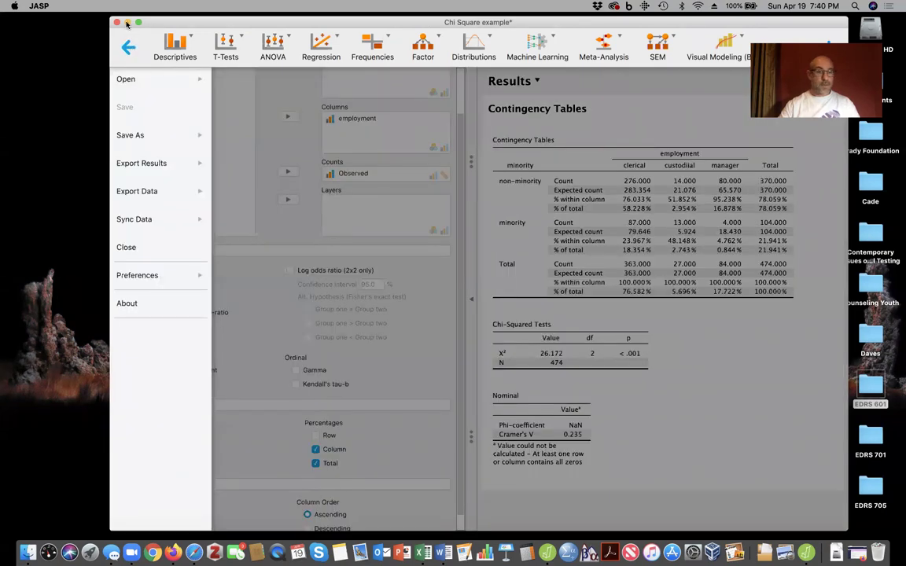
{"action": "left_click", "coordinate": [125, 23]}
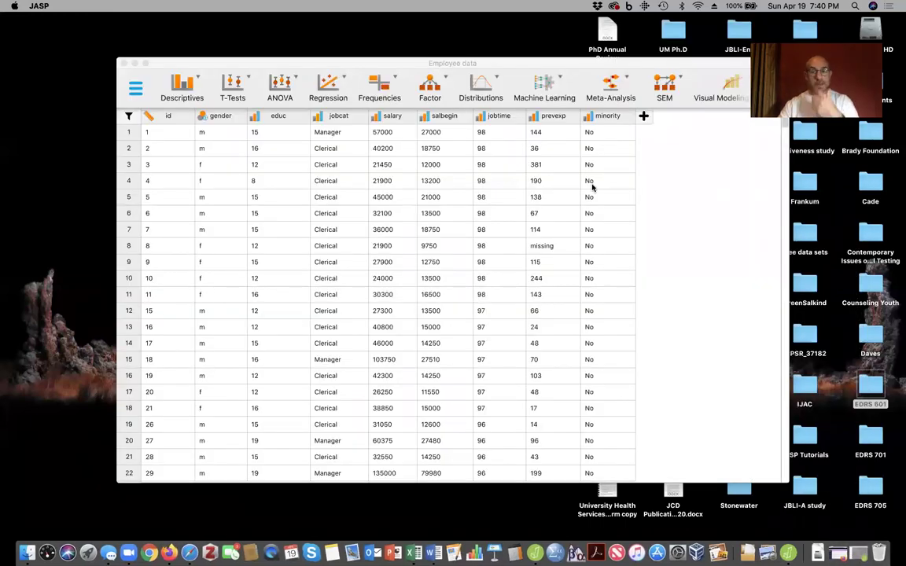
- Create a Contingency Tables analysis with jobcat as columns and minority as rows
{"action": "scroll", "coordinate": [478, 303], "scroll_direction": "down", "scroll_amount": 20}
{"action": "scroll", "coordinate": [478, 303], "scroll_direction": "up", "scroll_amount": 20}
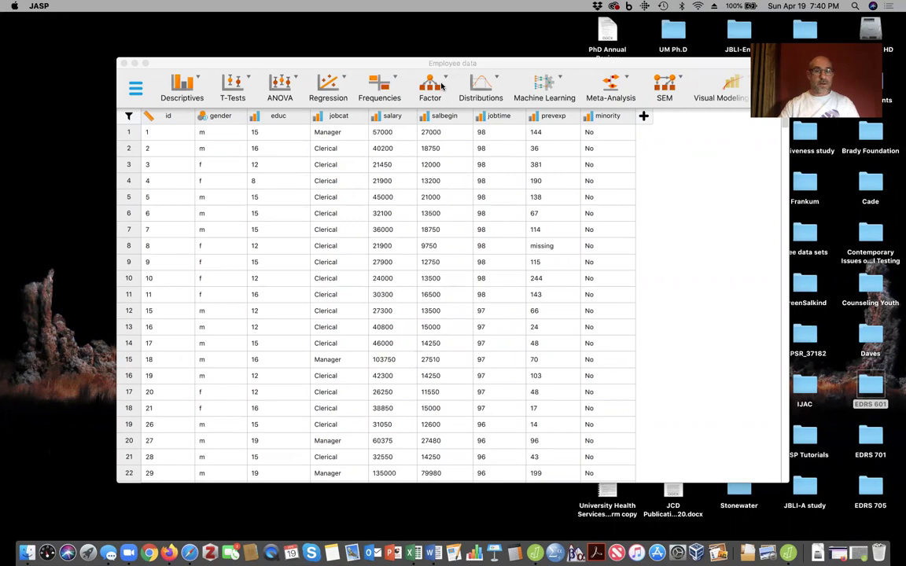
{"action": "left_click", "coordinate": [378, 85]}
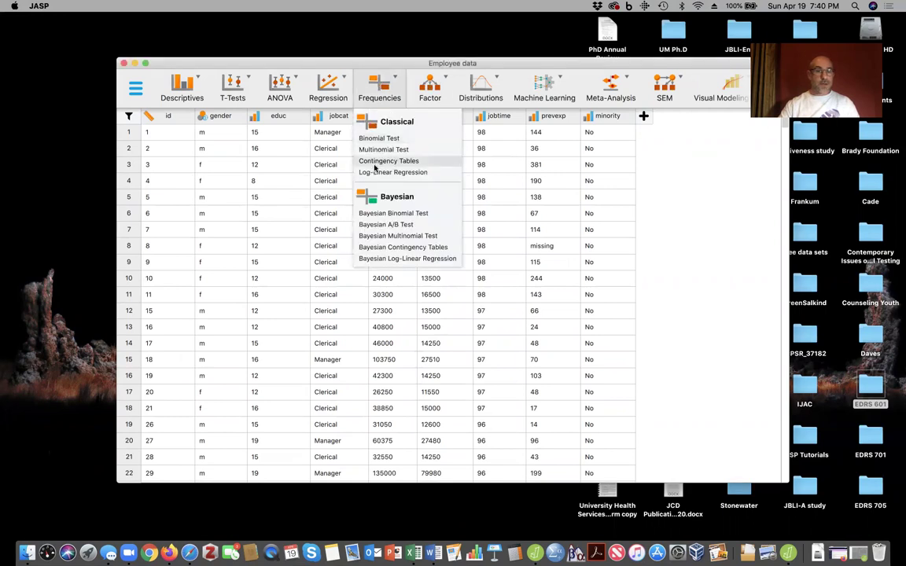
{"action": "left_click", "coordinate": [376, 161]}
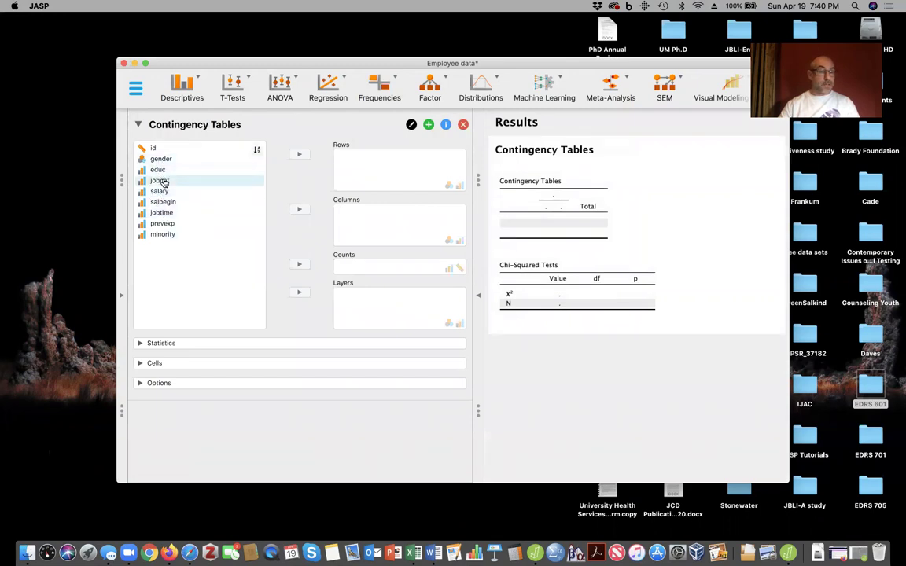
{"action": "left_click", "coordinate": [160, 180]}
{"action": "left_click", "coordinate": [299, 208]}
{"action": "left_click", "coordinate": [170, 223]}
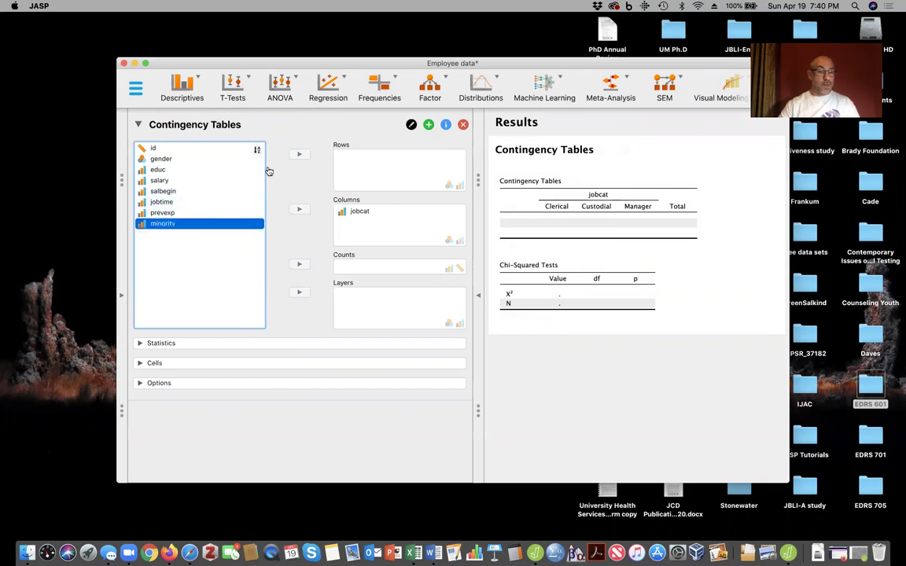
{"action": "left_click", "coordinate": [299, 154]}
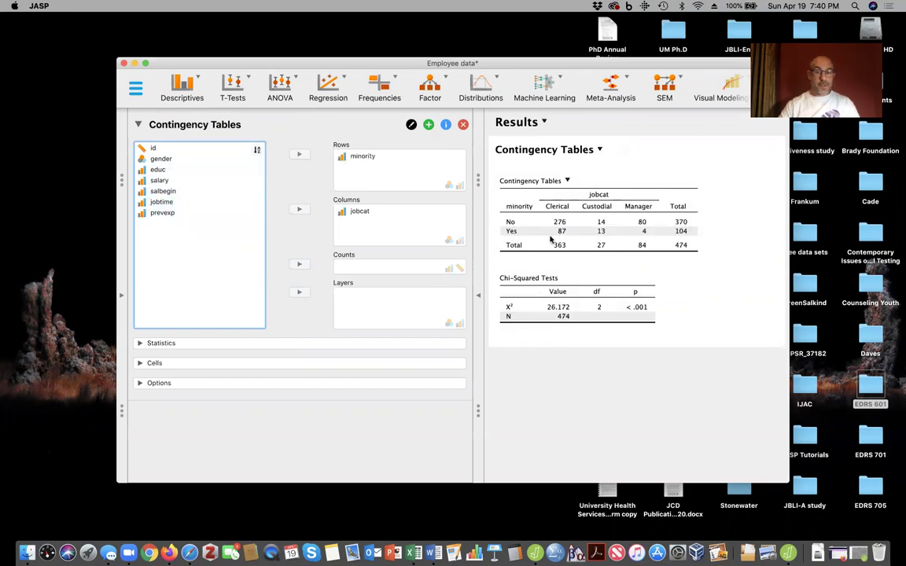
{"action": "left_click", "coordinate": [141, 345]}
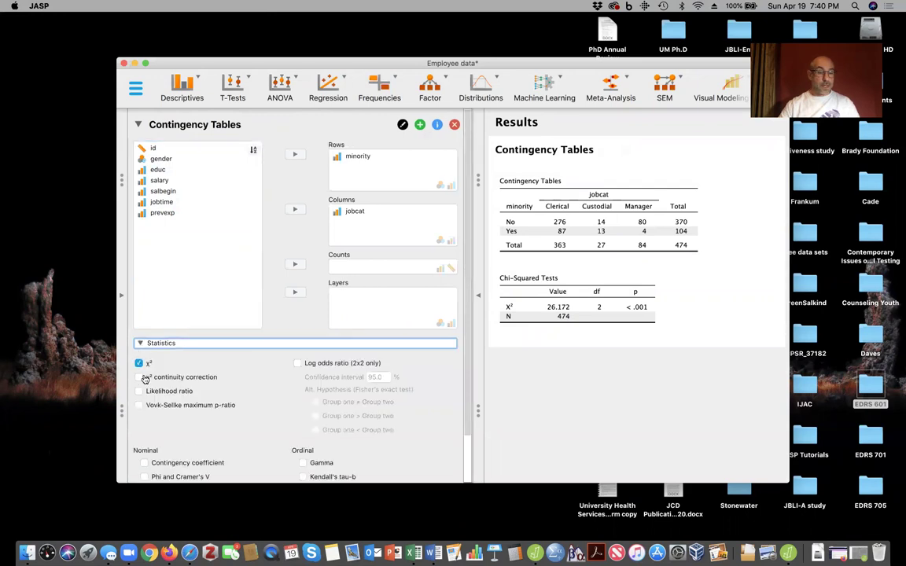
- Add Phi and Cramer's V (0.235) and expected cell counts to the minority-by-jobcat table
{"action": "left_click", "coordinate": [144, 478]}
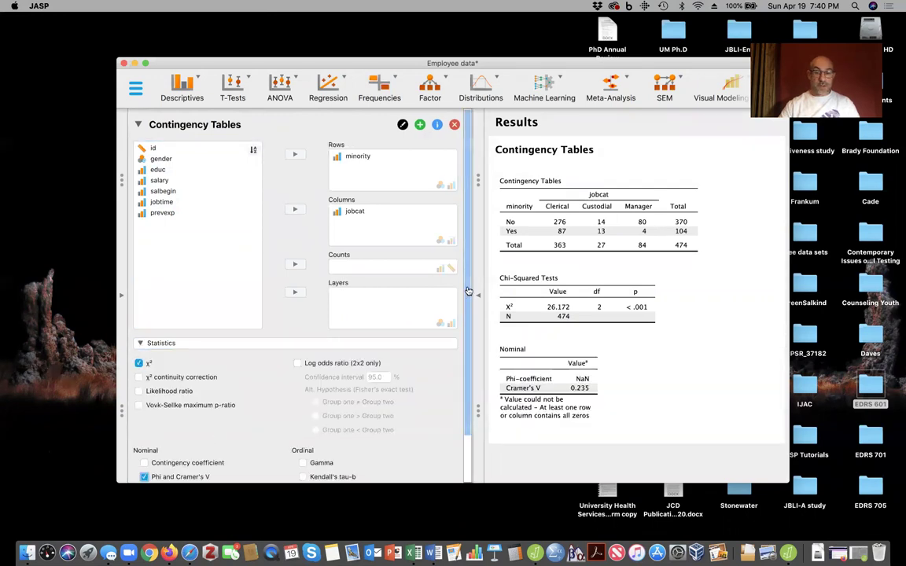
{"action": "left_click", "coordinate": [478, 300]}
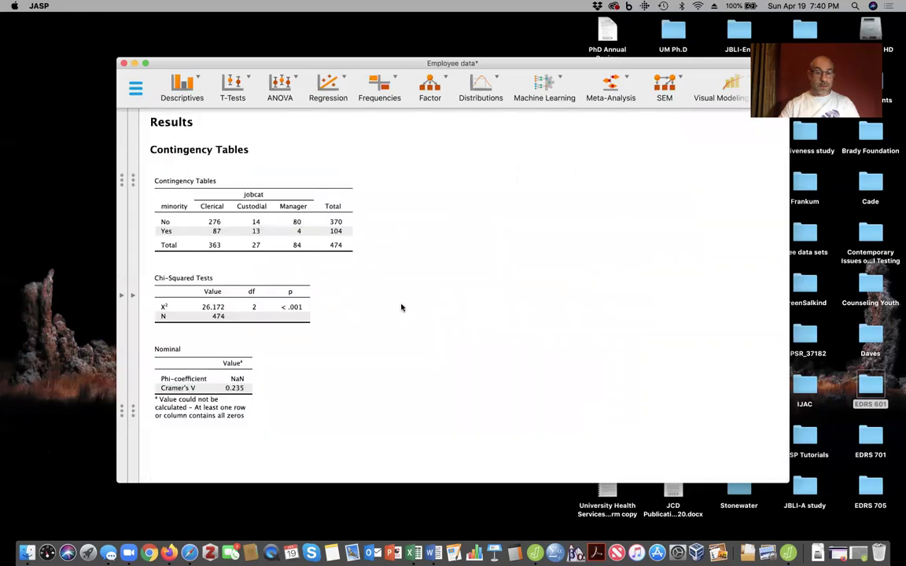
{"action": "left_click", "coordinate": [133, 296]}
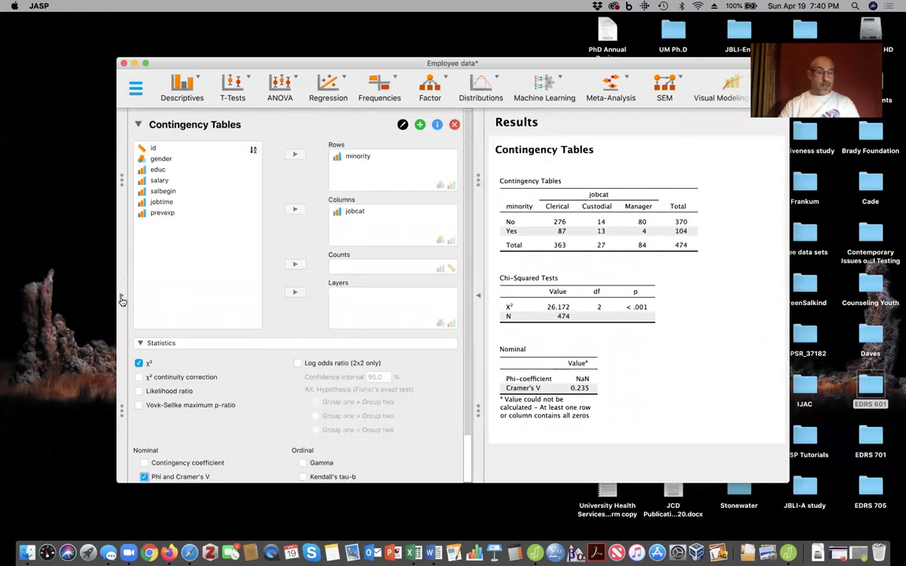
{"action": "scroll", "coordinate": [185, 343], "scroll_direction": "down", "scroll_amount": 2}
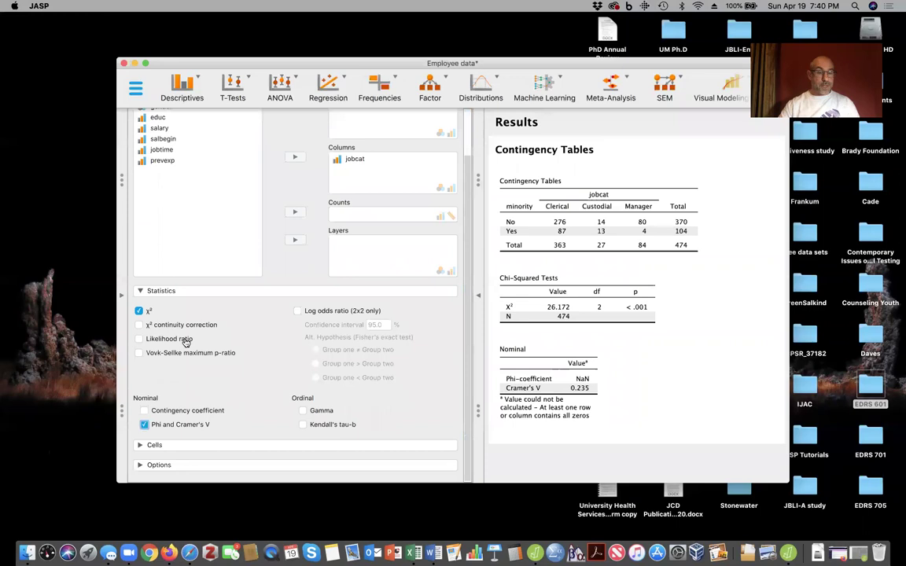
{"action": "left_click", "coordinate": [148, 444]}
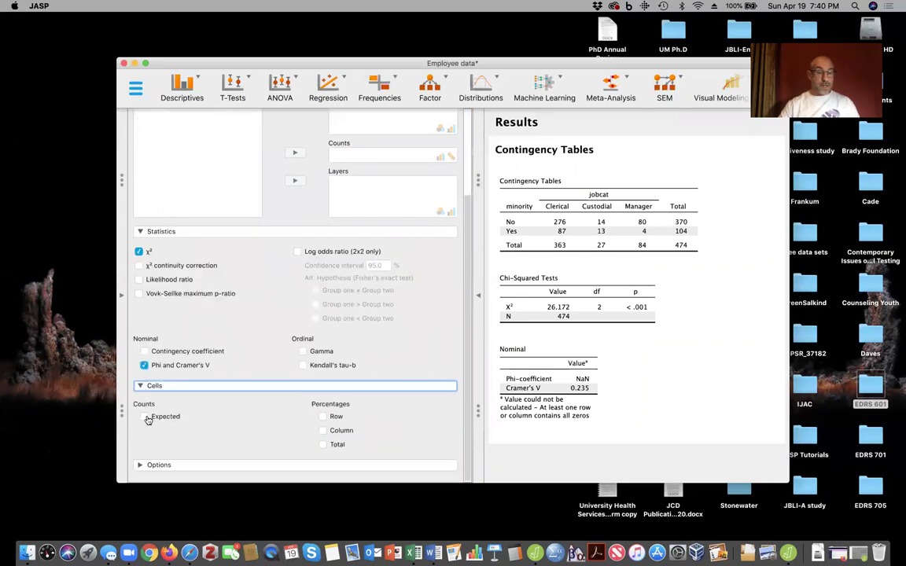
{"action": "left_click", "coordinate": [154, 416]}
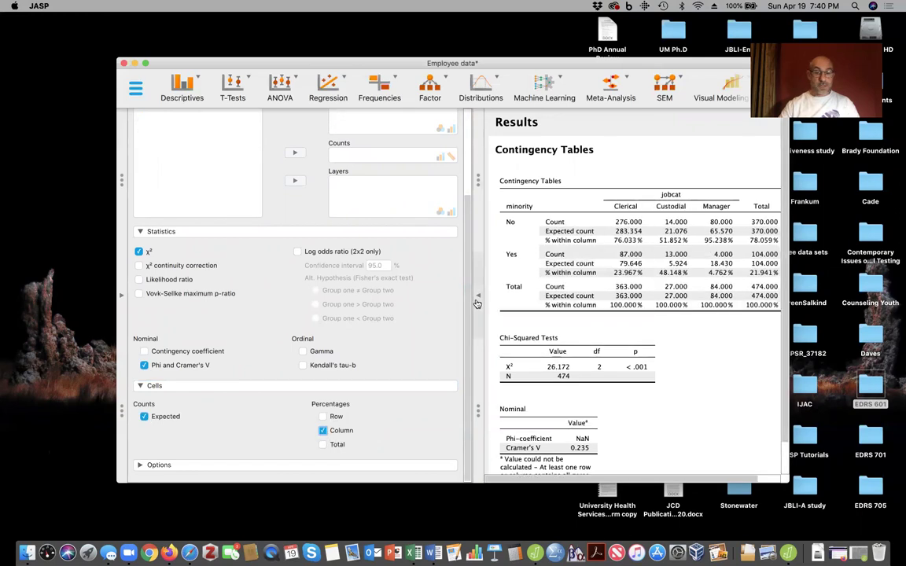
{"action": "left_click", "coordinate": [430, 273]}
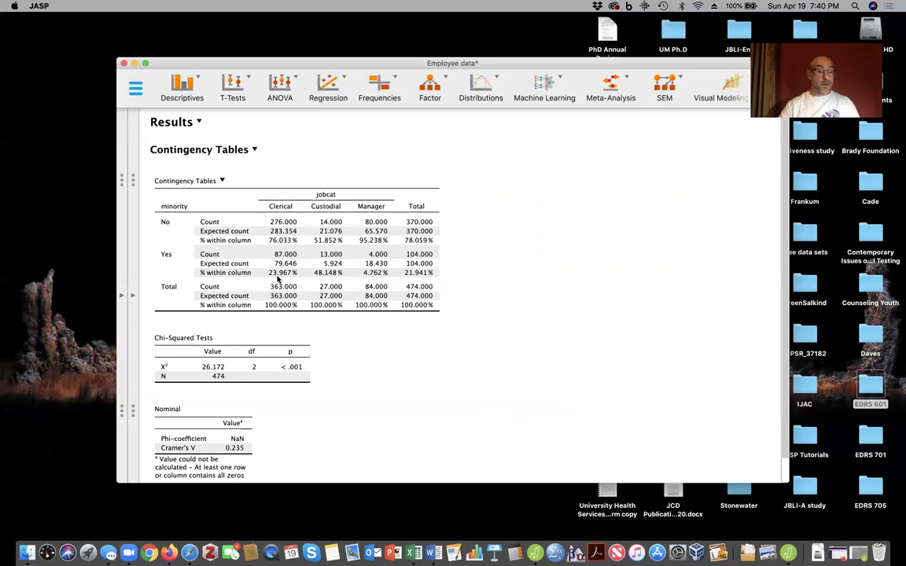